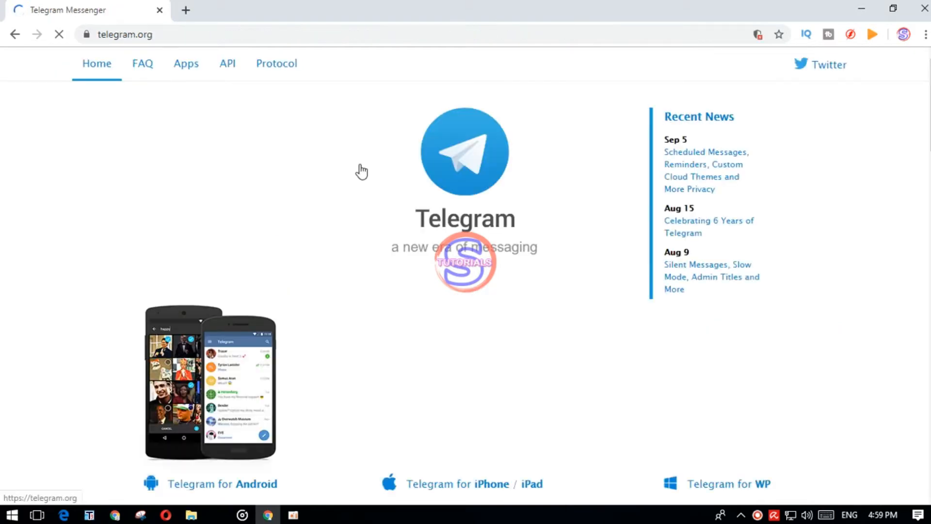
# Download the Telegram Desktop installer for Windows from the PC/Mac/Linux page of telegram.org
pyautogui.scroll(-2, 424, 200)
pyautogui.scroll(-2, 428, 200)
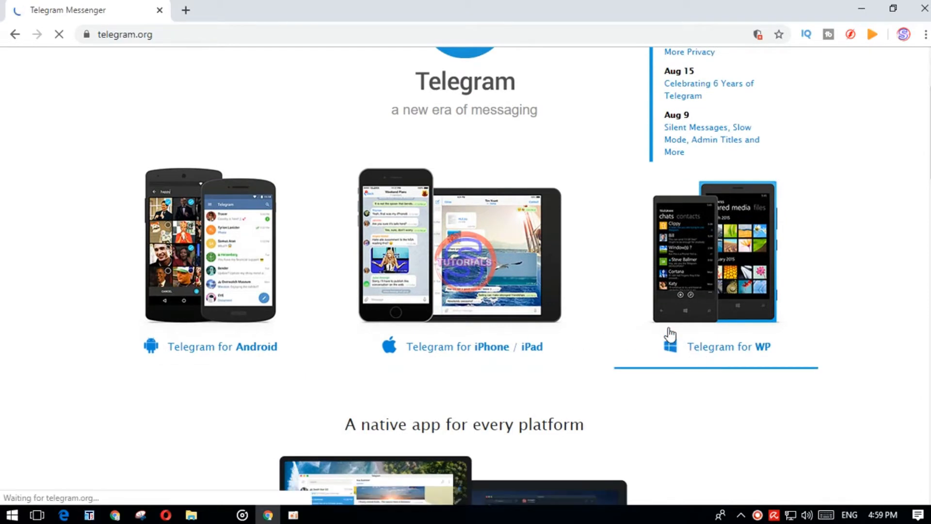
pyautogui.scroll(-4, 669, 334)
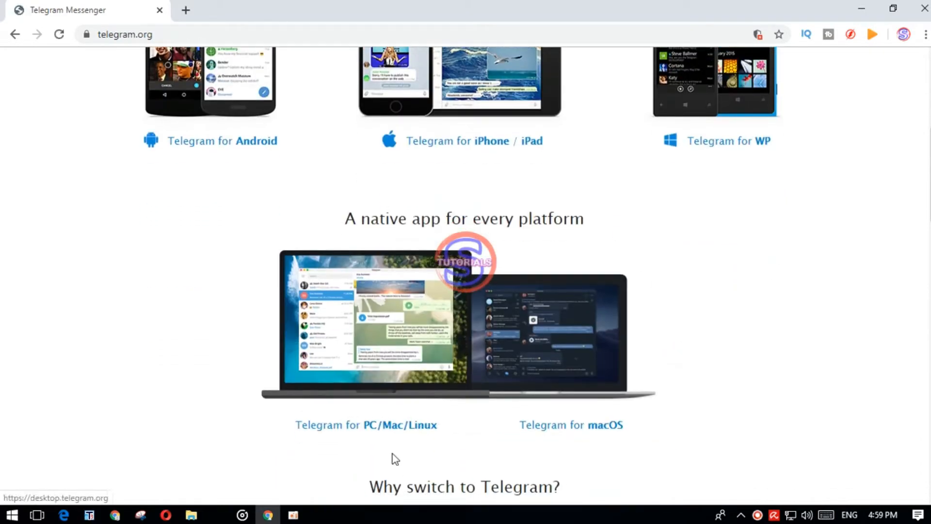
pyautogui.click(367, 427)
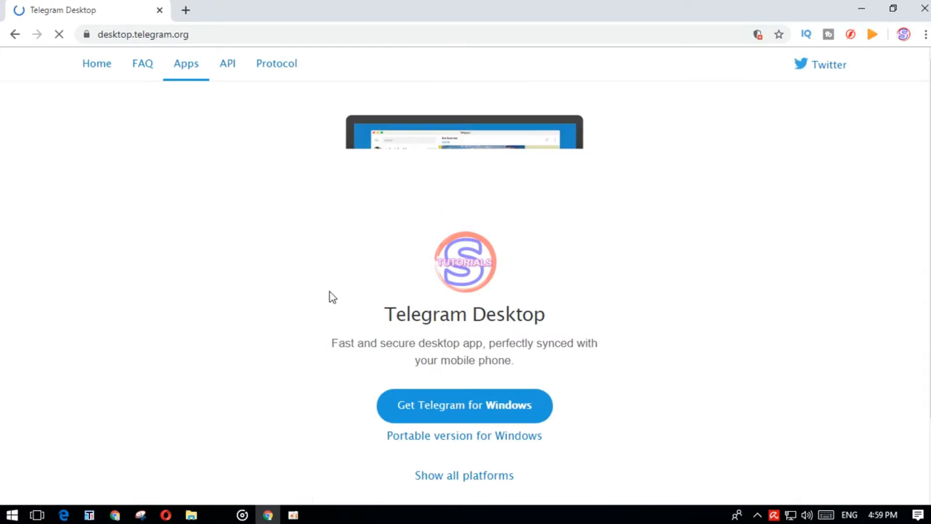
pyautogui.scroll(-2, 330, 297)
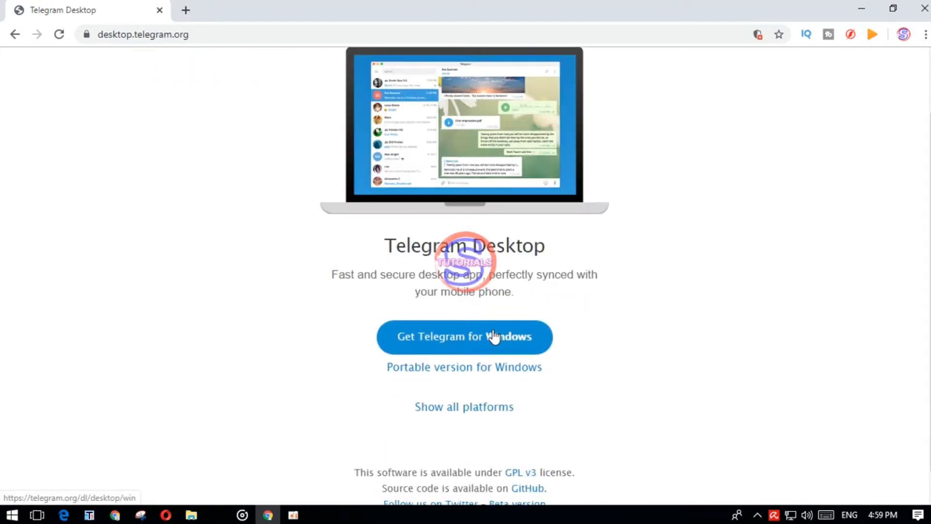
pyautogui.click(466, 341)
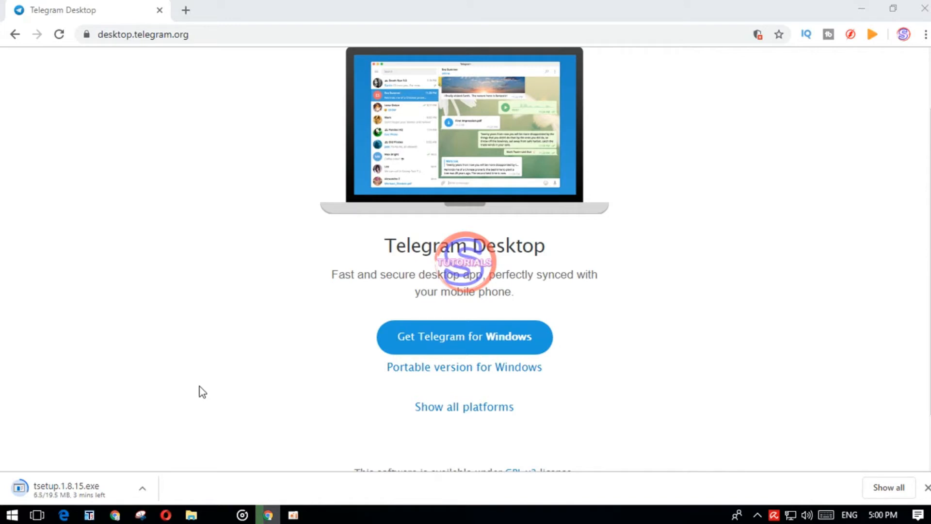
pyautogui.scroll(-1, 384, 291)
pyautogui.scroll(3, 339, 301)
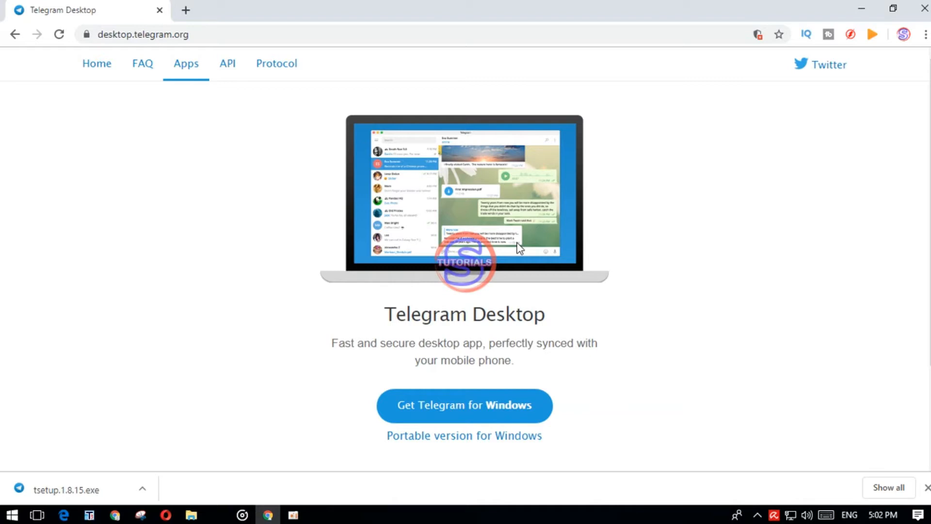
# Run the downloaded tsetup.1.8.15.exe with English as the setup language and accept the default destination folder
pyautogui.click(143, 490)
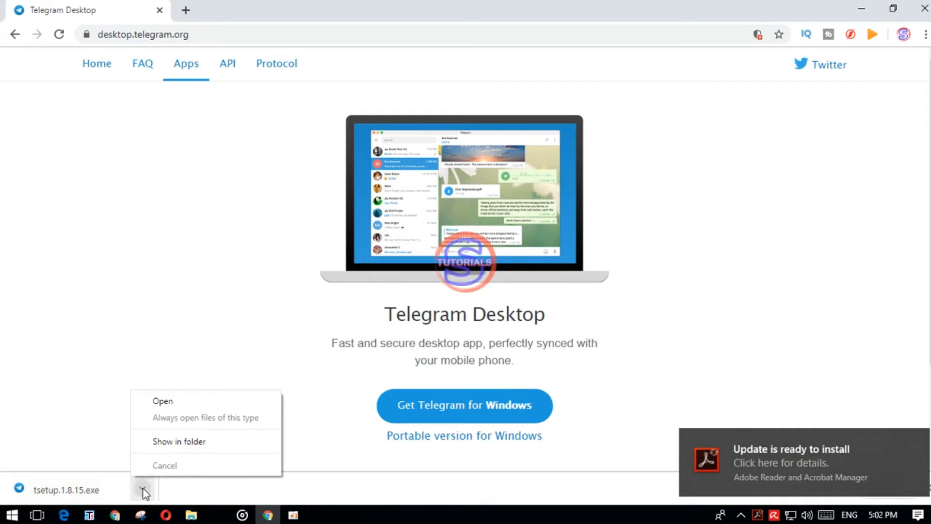
pyautogui.click(186, 401)
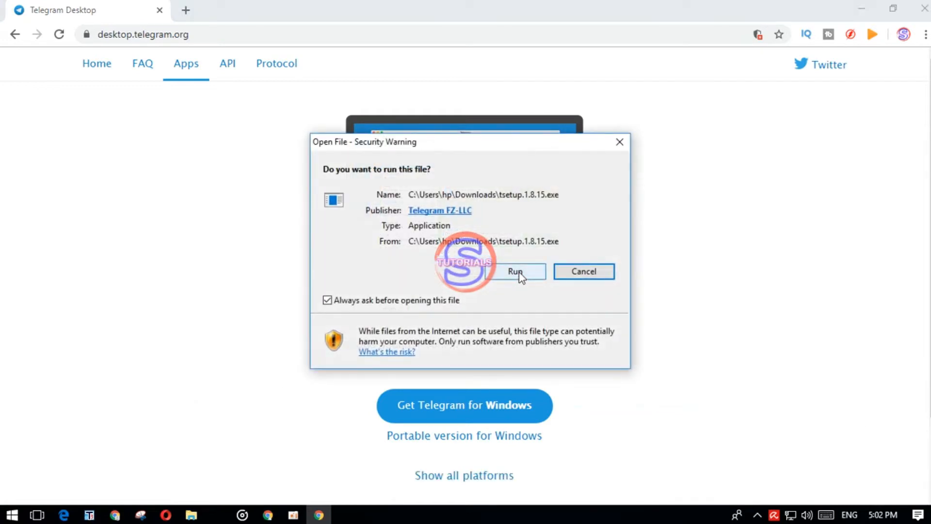
pyautogui.click(517, 272)
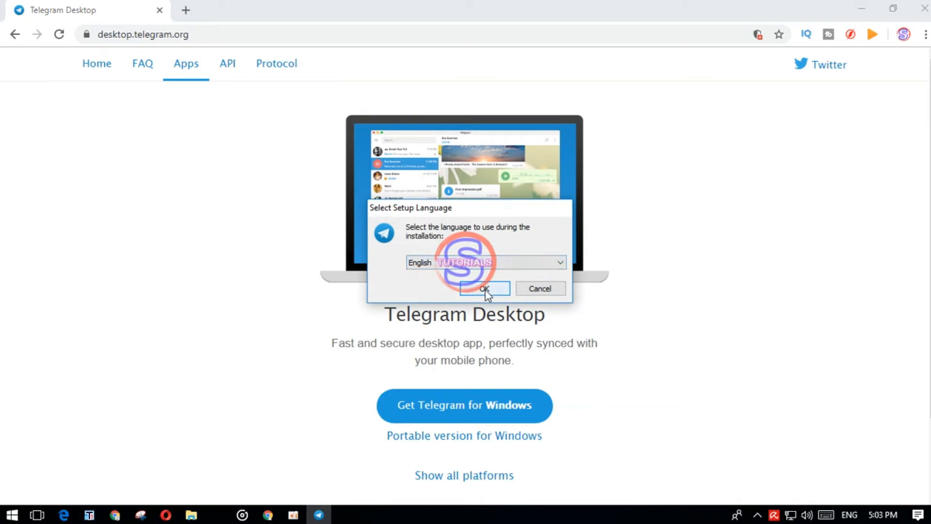
pyautogui.click(485, 289)
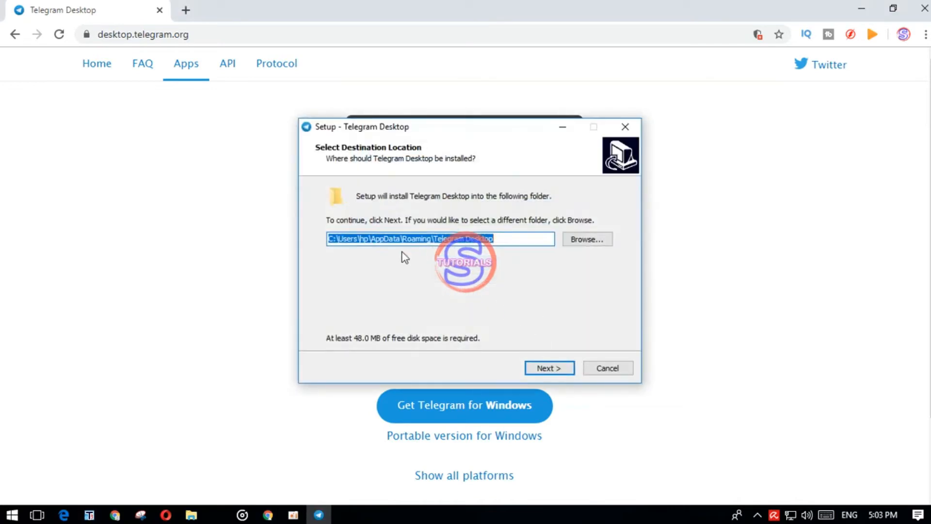
pyautogui.click(546, 369)
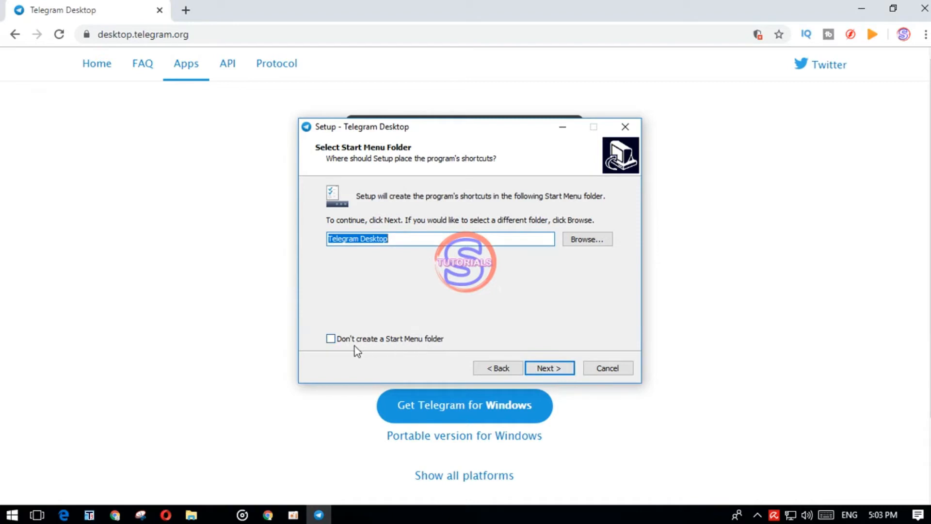
pyautogui.click(331, 338)
pyautogui.click(547, 370)
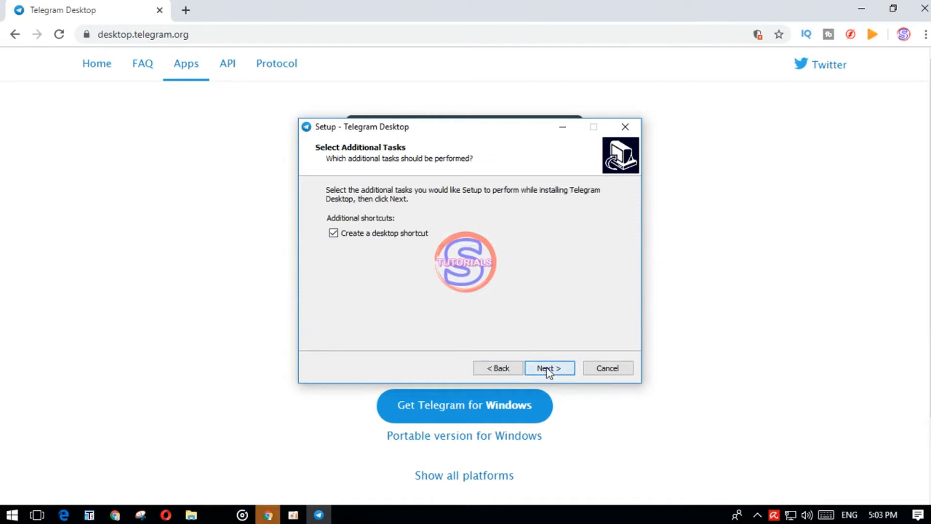
pyautogui.click(503, 370)
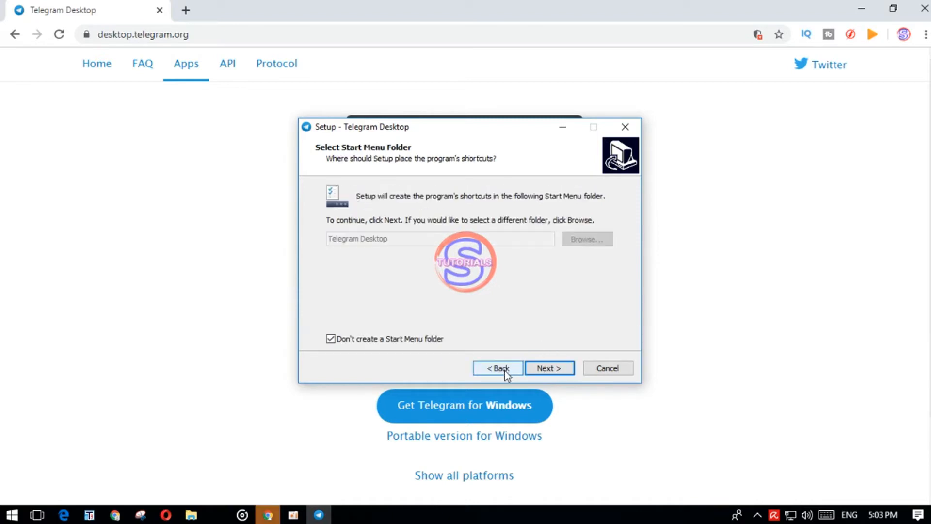
pyautogui.click(330, 339)
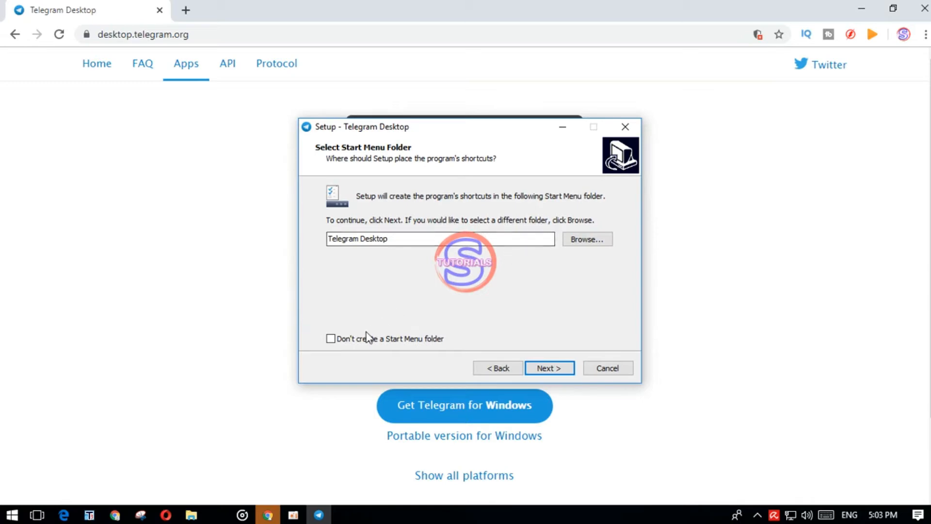
pyautogui.click(333, 339)
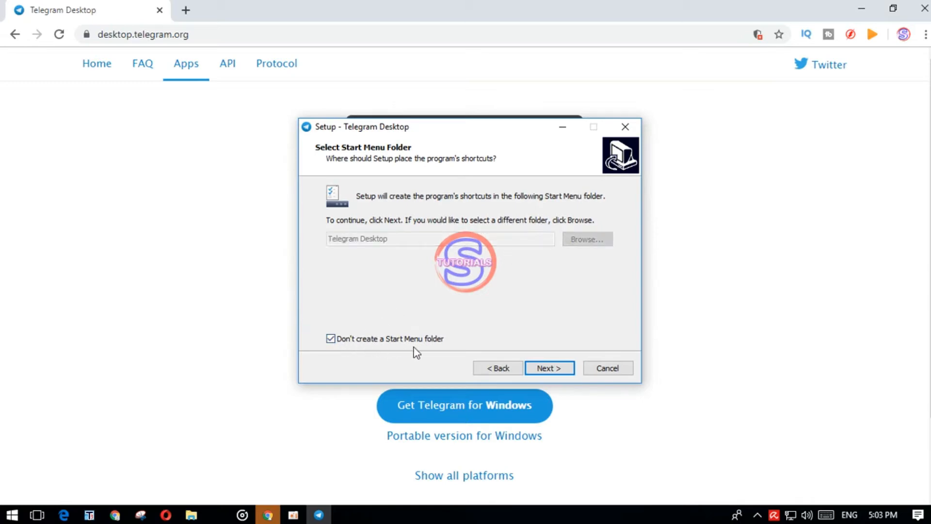
pyautogui.click(330, 340)
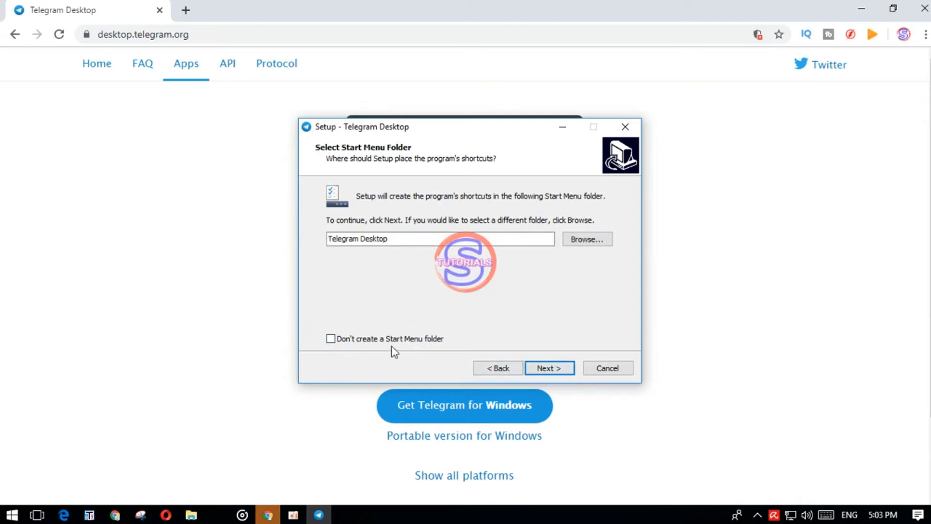
# Install Telegram Desktop with the Start Menu folder and a desktop shortcut, then finish setup with Launch Telegram enabled
pyautogui.click(548, 370)
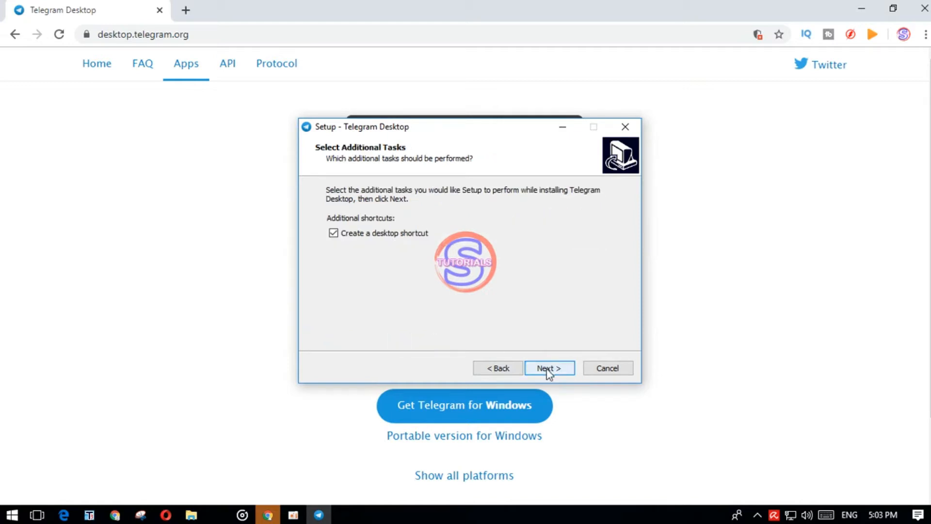
pyautogui.click(546, 369)
pyautogui.click(545, 371)
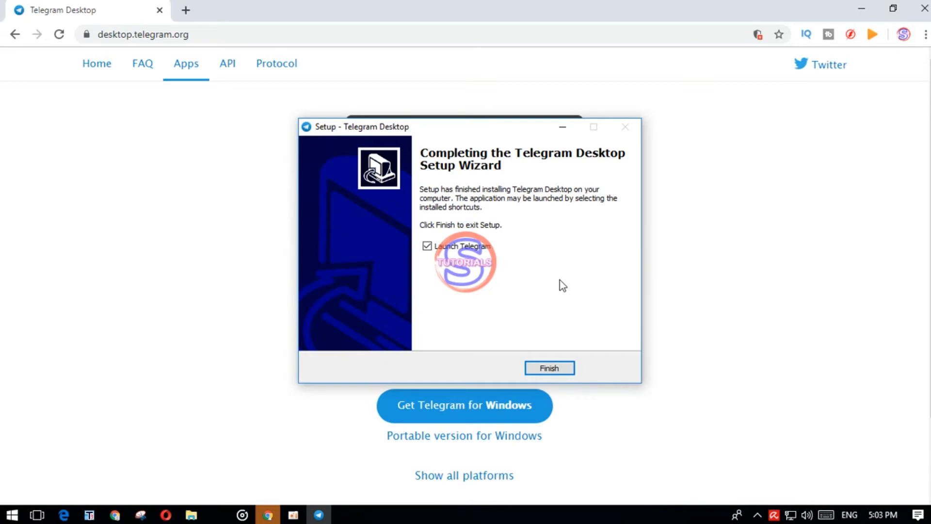
pyautogui.click(552, 369)
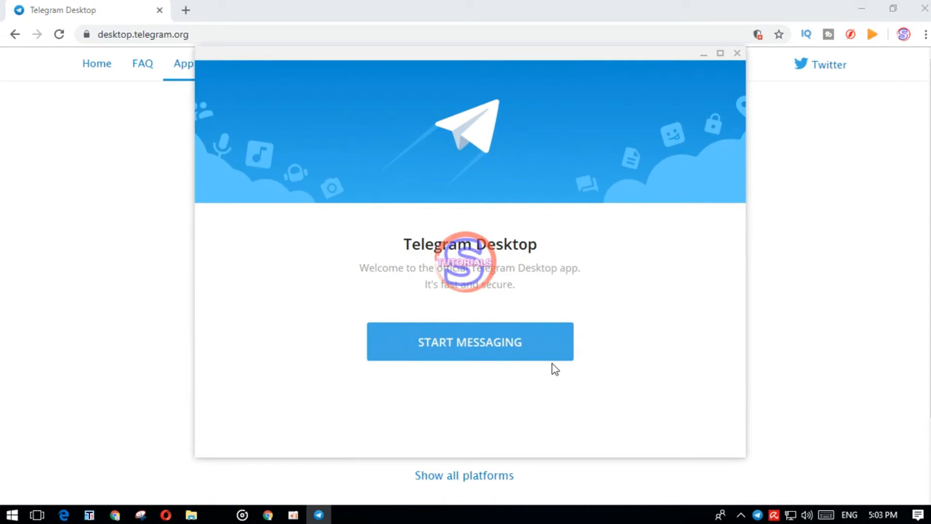
# Start messaging in Telegram and sign in by submitting the phone number and entering the activation code
pyautogui.click(482, 345)
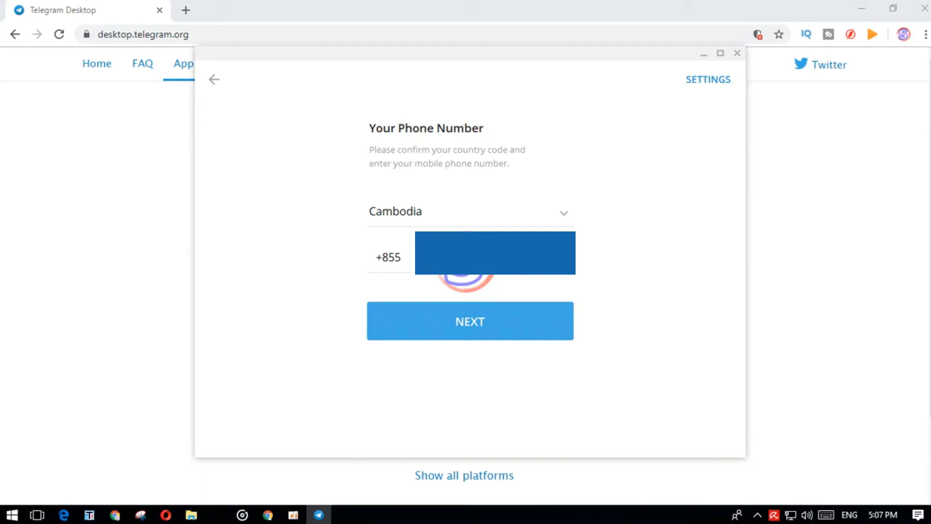
pyautogui.press('Return')
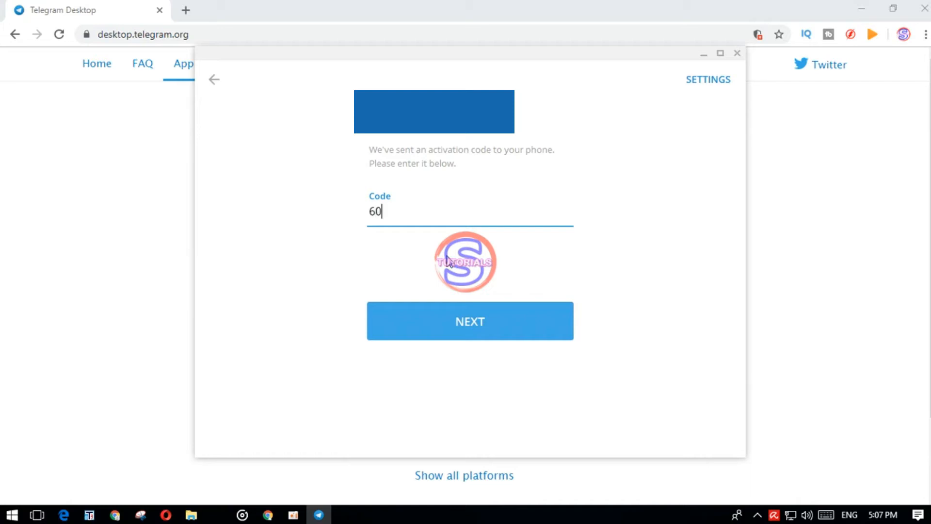
pyautogui.write('1')
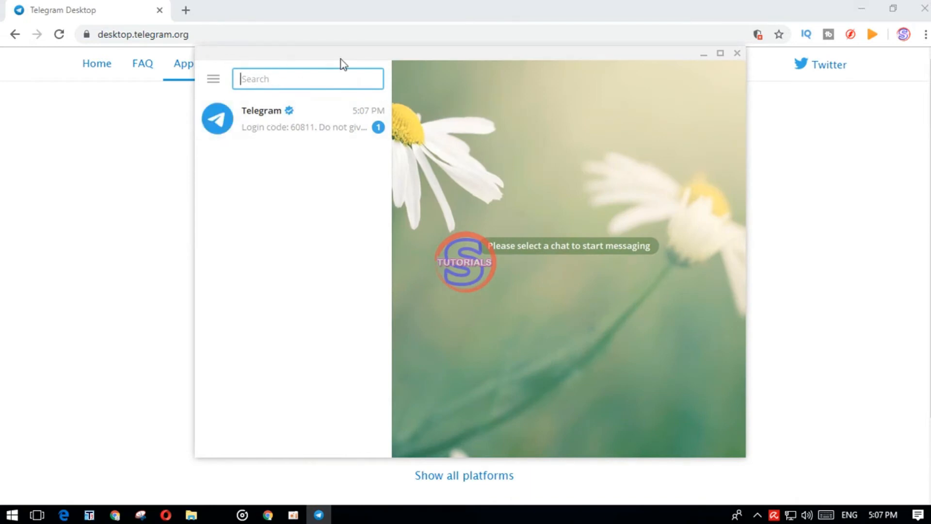
pyautogui.write('khmer')
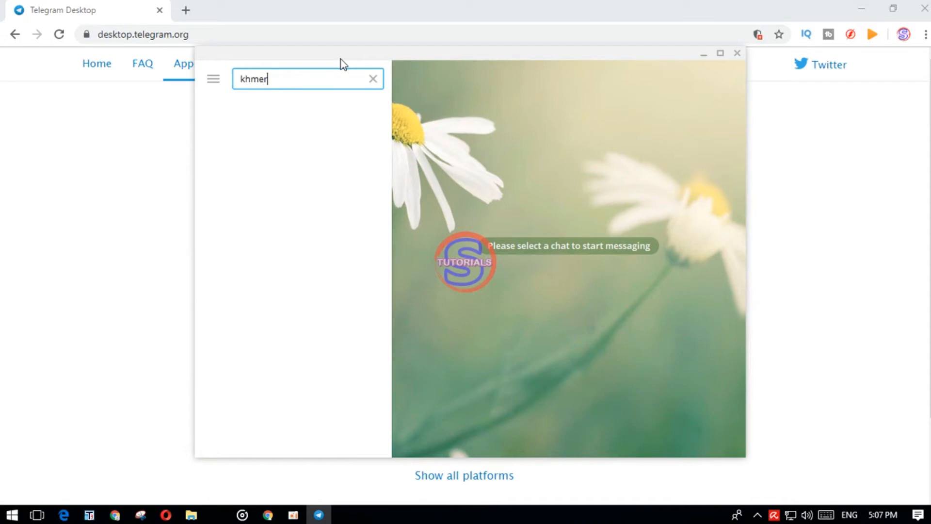
pyautogui.press('Return')
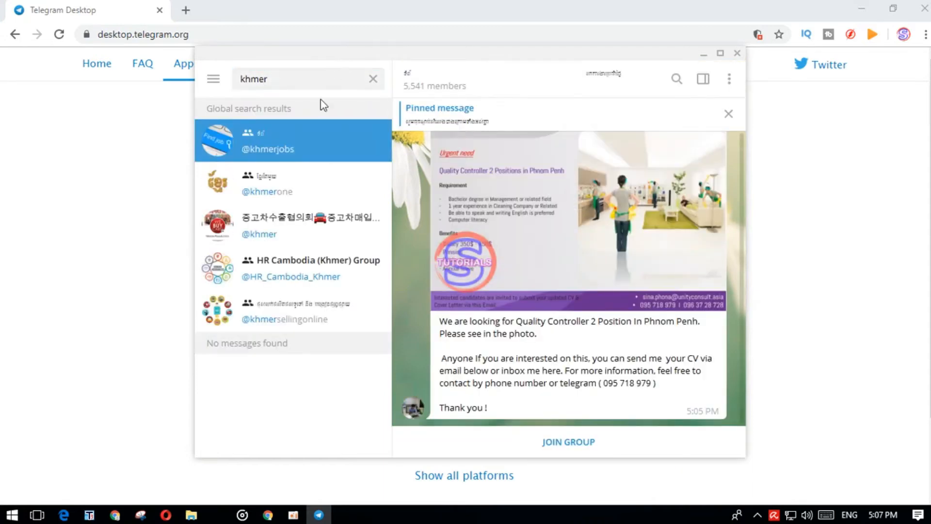
pyautogui.click(287, 194)
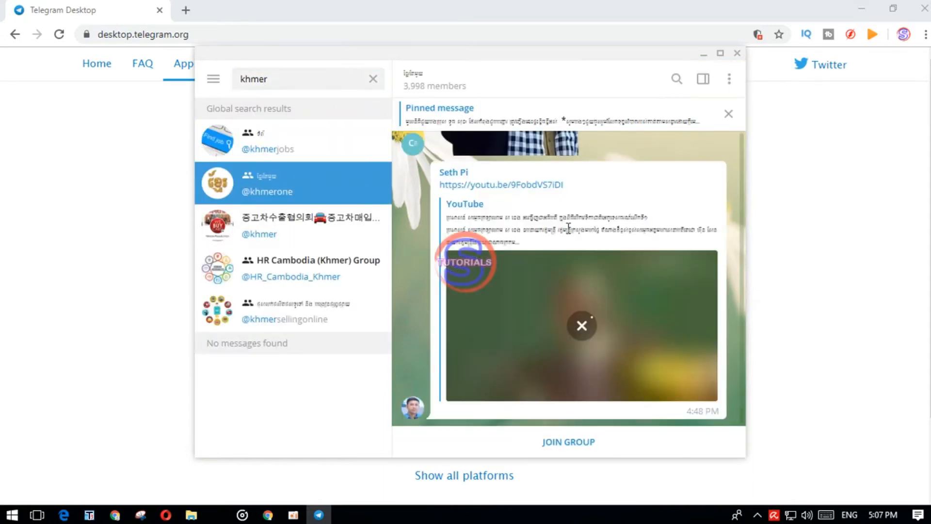
pyautogui.moveTo(446, 219); pyautogui.dragTo(547, 244)
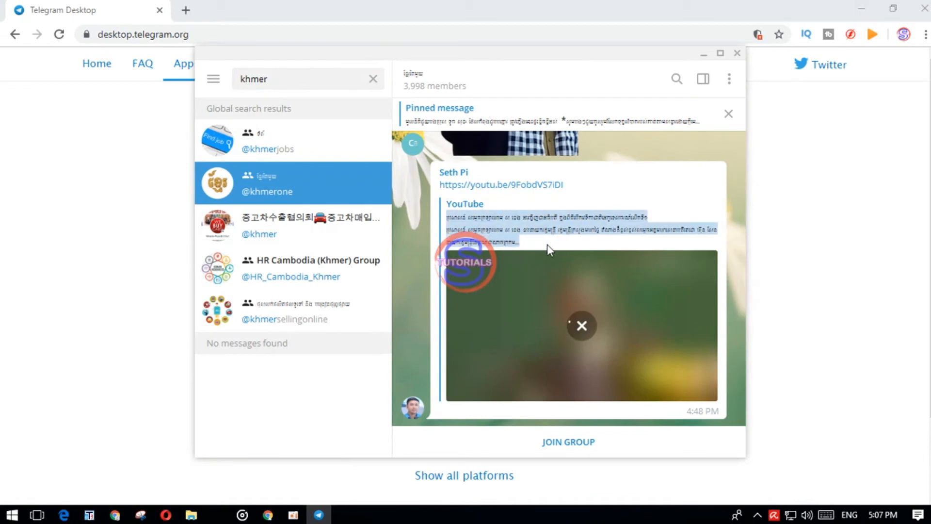
# Open the group's pinned message and examine how its Khmer text is displayed
pyautogui.click(549, 120)
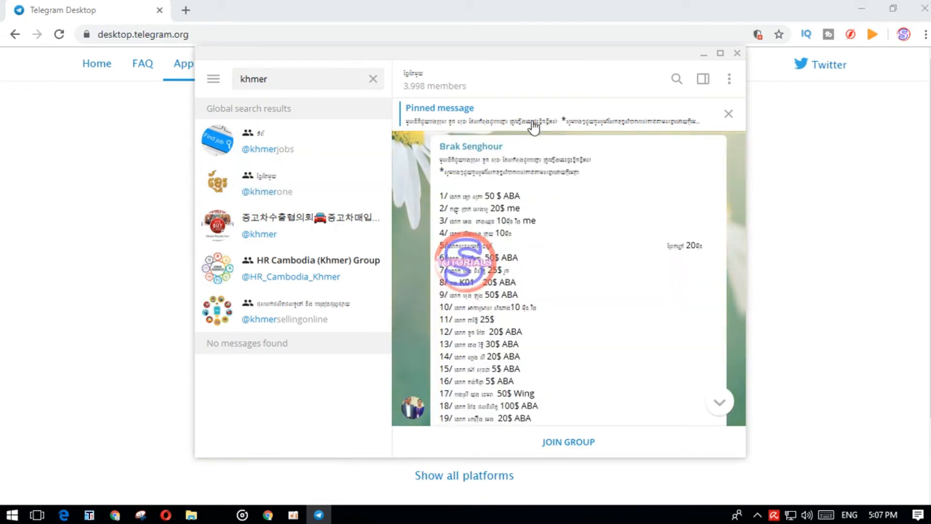
pyautogui.scroll(-10, 627, 226)
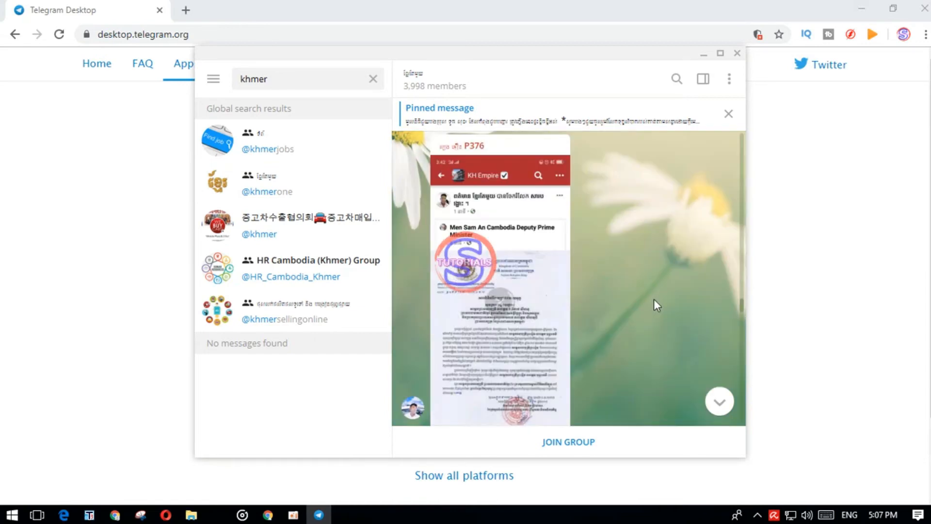
pyautogui.scroll(3, 474, 273)
pyautogui.moveTo(445, 216); pyautogui.dragTo(589, 240)
pyautogui.click(523, 218)
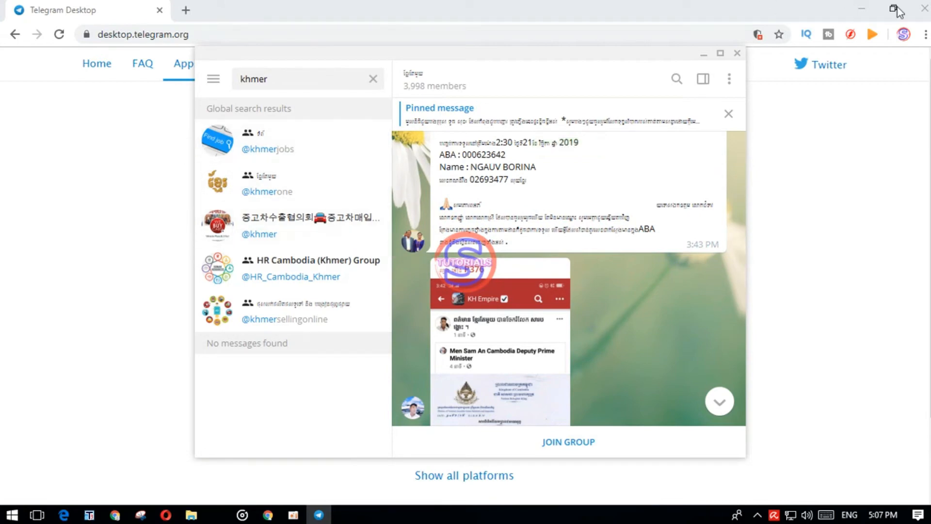
# Minimize the browser and open the Windows Registry Editor by running regedit
pyautogui.click(862, 6)
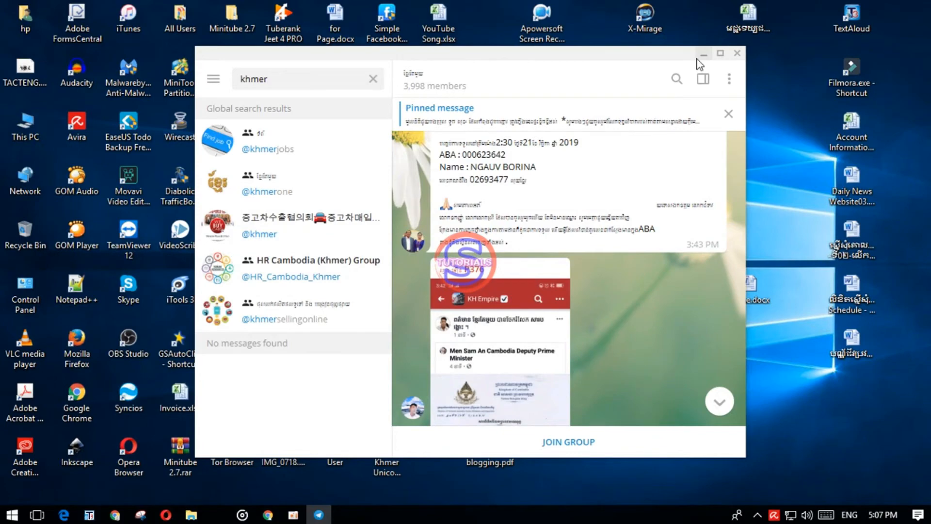
pyautogui.press('super')
pyautogui.press('super+r')
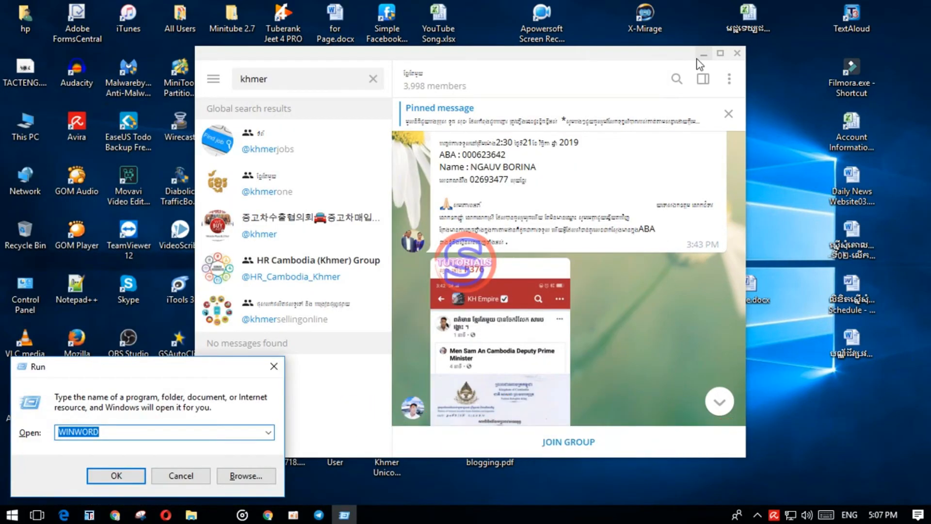
pyautogui.write('re')
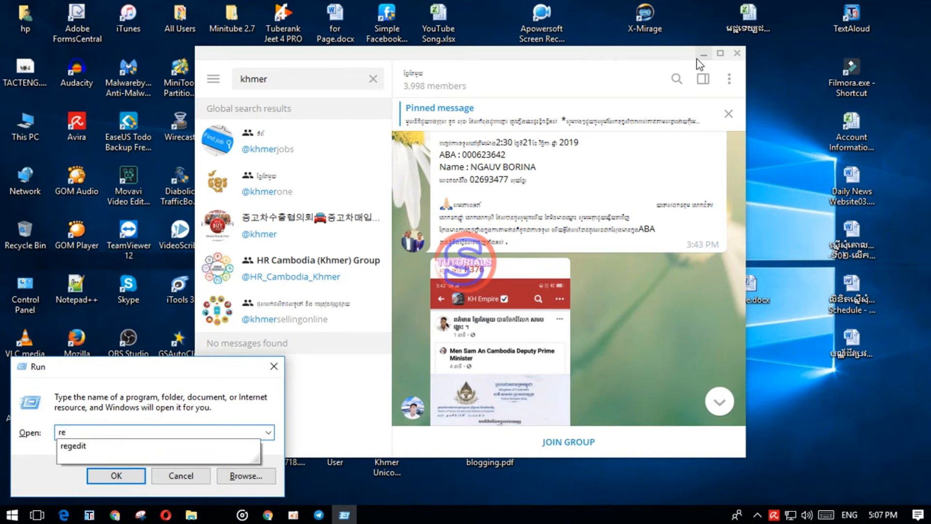
pyautogui.press('Down')
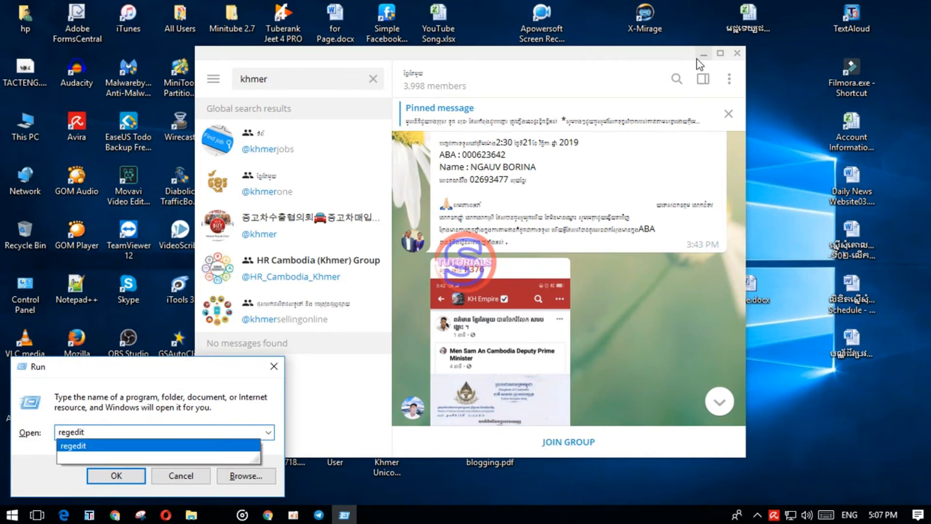
pyautogui.press('Return')
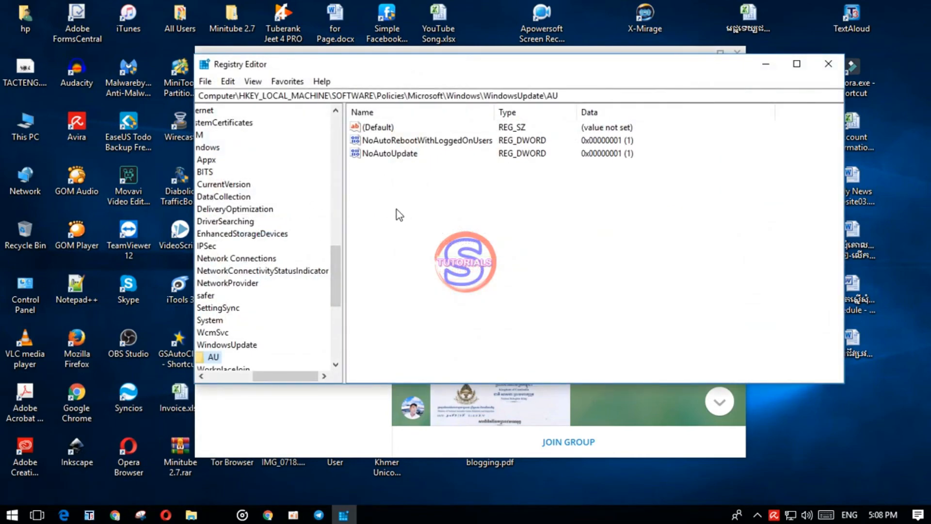
pyautogui.moveTo(270, 371); pyautogui.dragTo(203, 370)
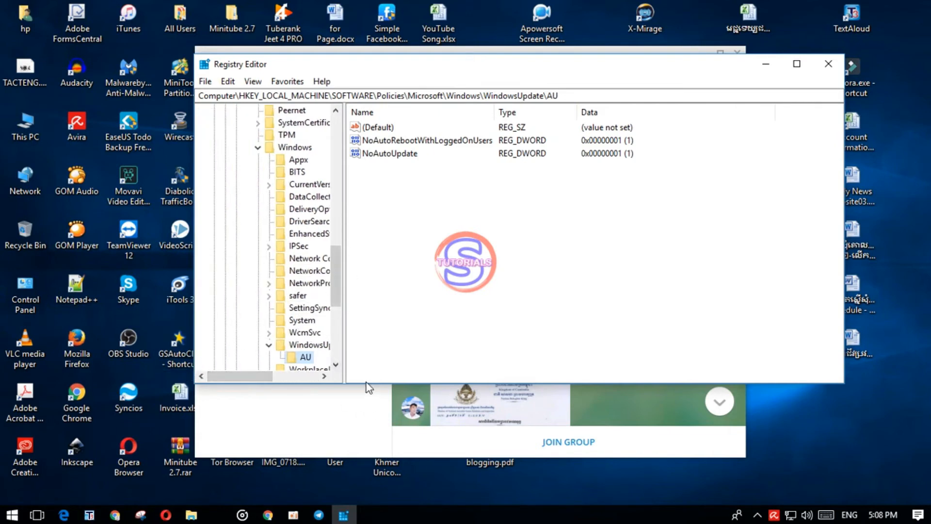
# Maximize the Registry Editor, widen its key tree, and collapse the WindowsUpdate key
pyautogui.doubleClick(443, 67)
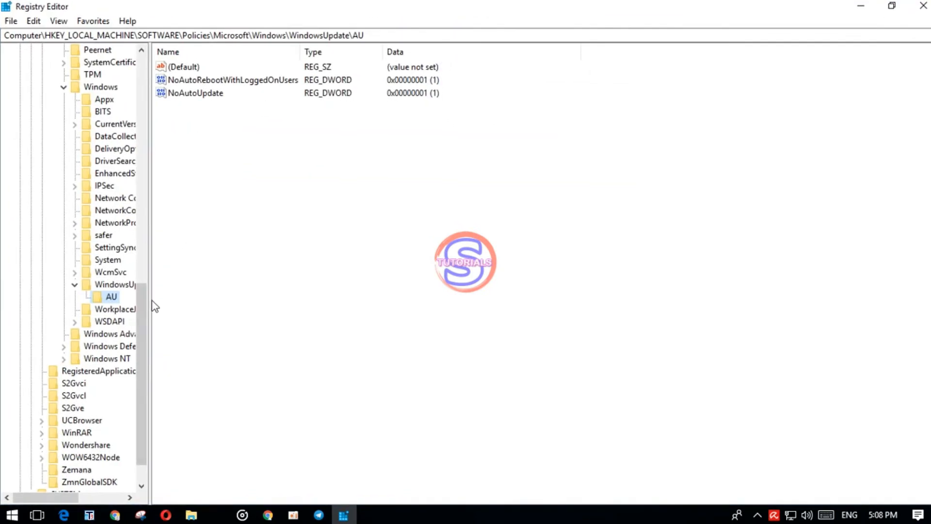
pyautogui.moveTo(149, 301); pyautogui.dragTo(197, 311)
pyautogui.scroll(1, 110, 310)
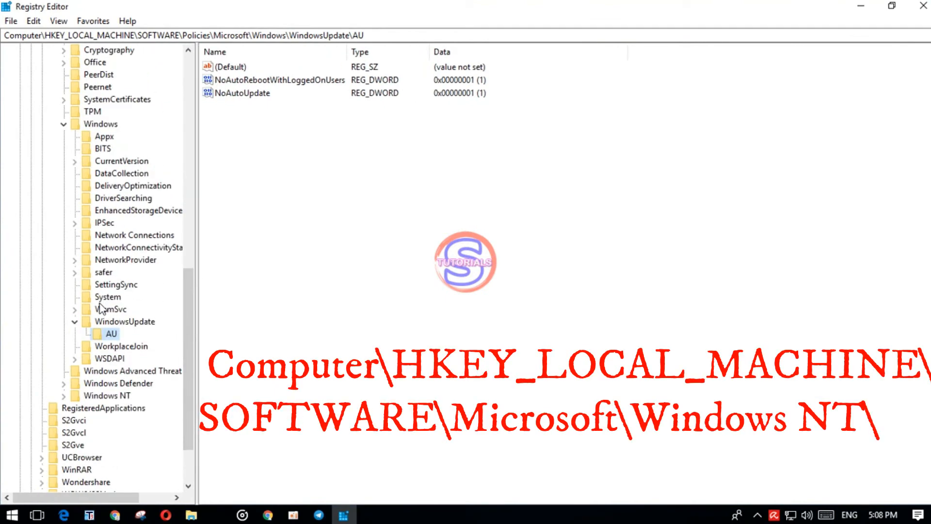
pyautogui.click(75, 323)
pyautogui.scroll(14, 80, 252)
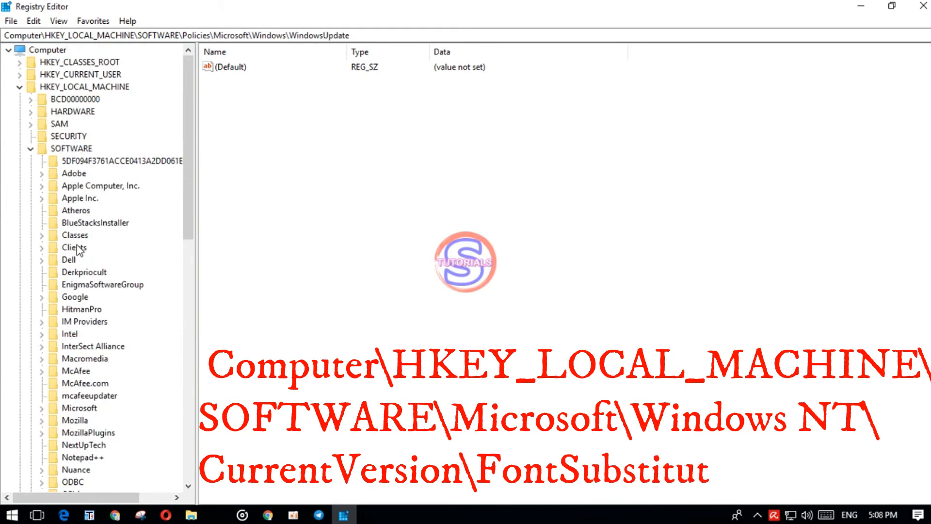
# Go to HKEY_LOCAL_MACHINE\SOFTWARE\Microsoft in the registry tree and expand the Microsoft key
pyautogui.click(56, 88)
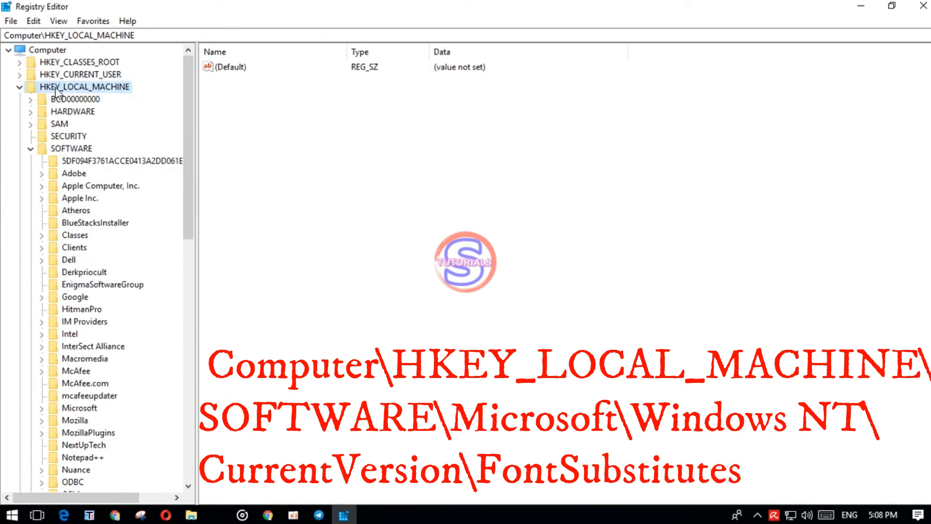
pyautogui.click(68, 151)
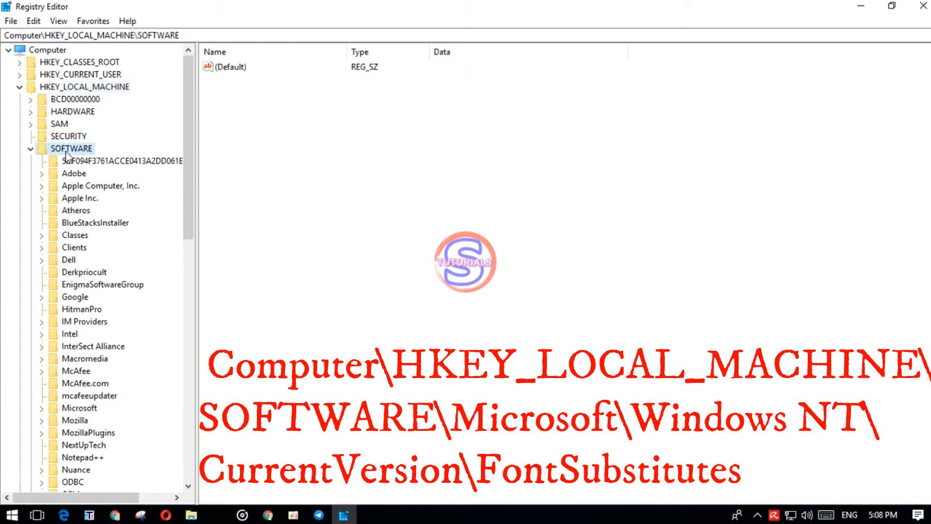
pyautogui.scroll(-3, 67, 154)
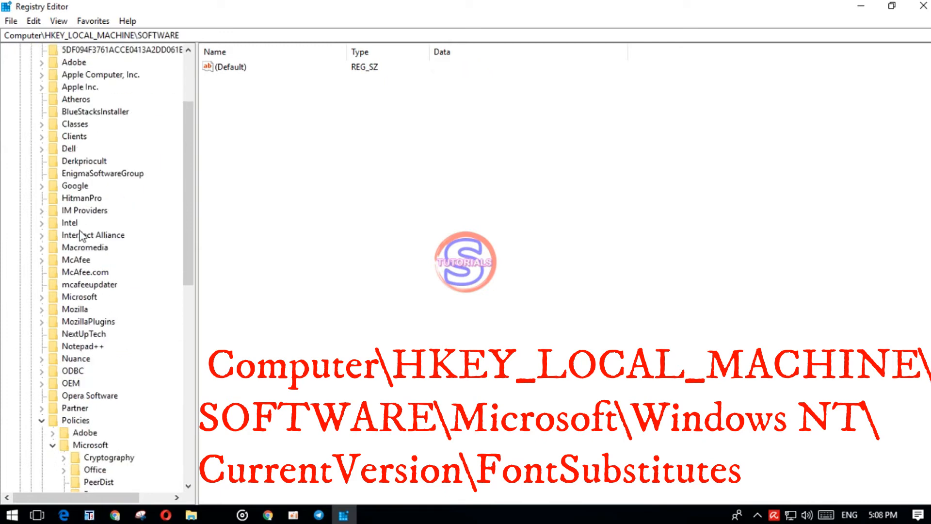
pyautogui.click(80, 297)
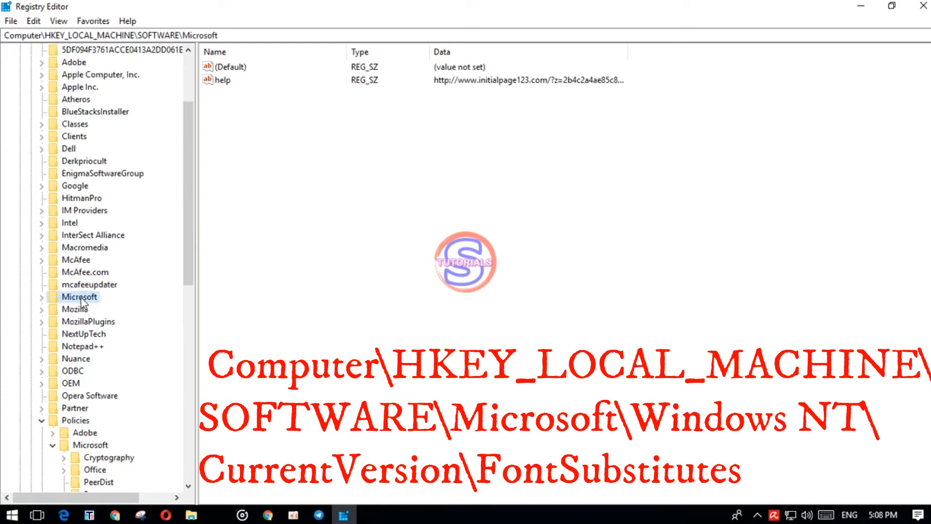
pyautogui.click(41, 297)
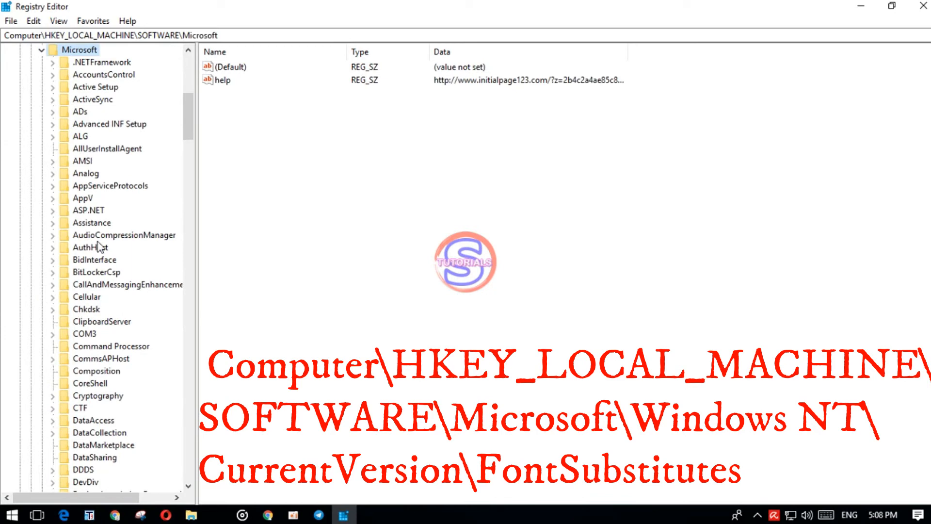
# Find the Windows NT key under Microsoft, select it and expand it
pyautogui.scroll(-5, 121, 400)
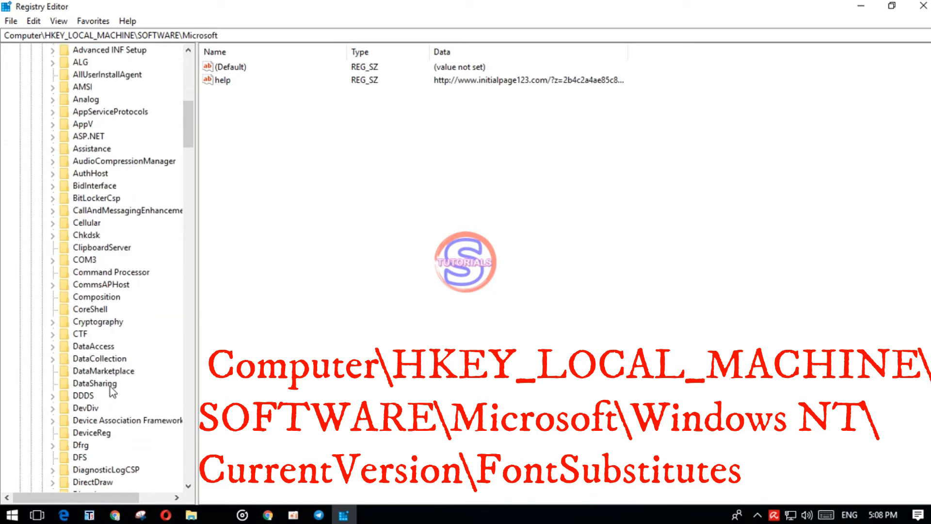
pyautogui.scroll(-20, 122, 402)
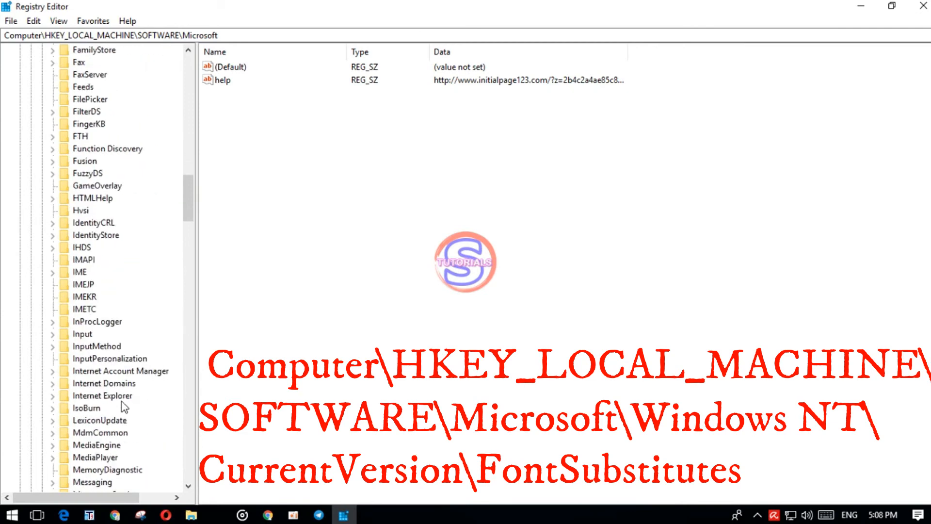
pyautogui.scroll(-20, 122, 408)
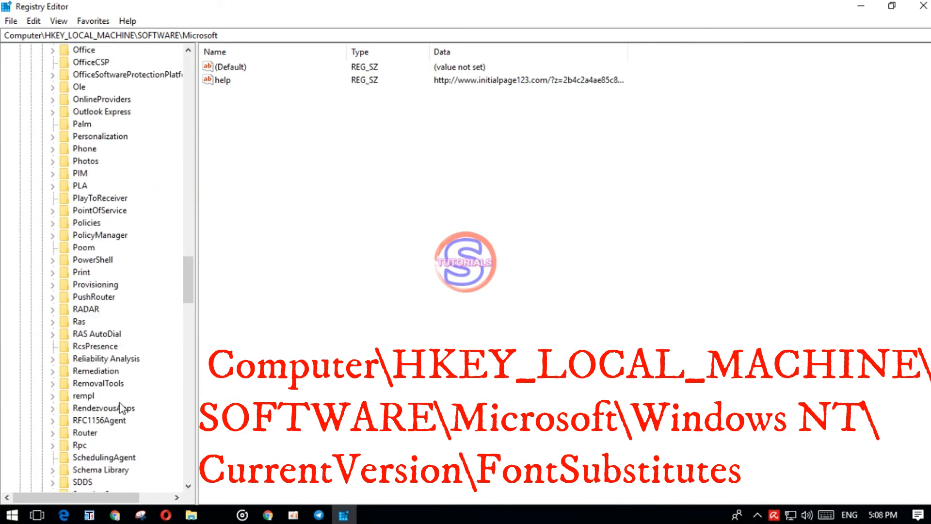
pyautogui.scroll(-6, 122, 408)
pyautogui.scroll(-10, 120, 407)
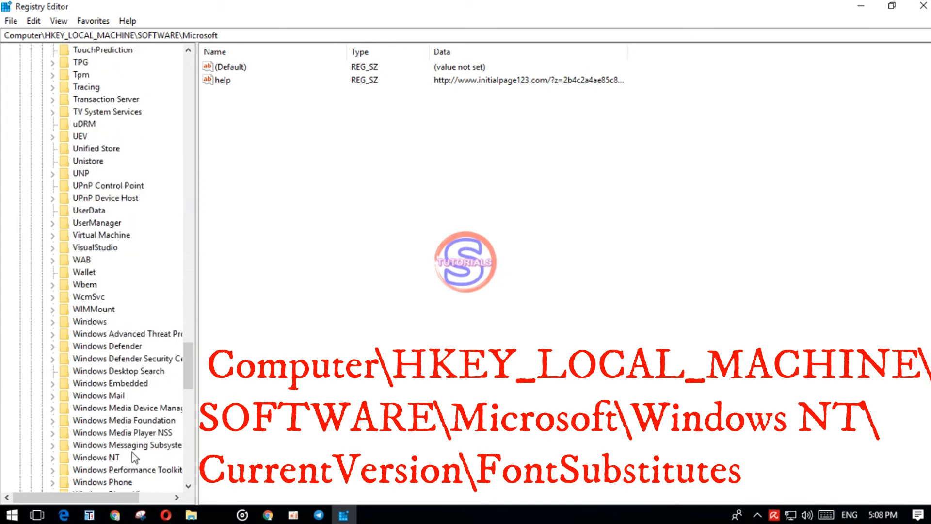
pyautogui.click(117, 457)
pyautogui.click(52, 458)
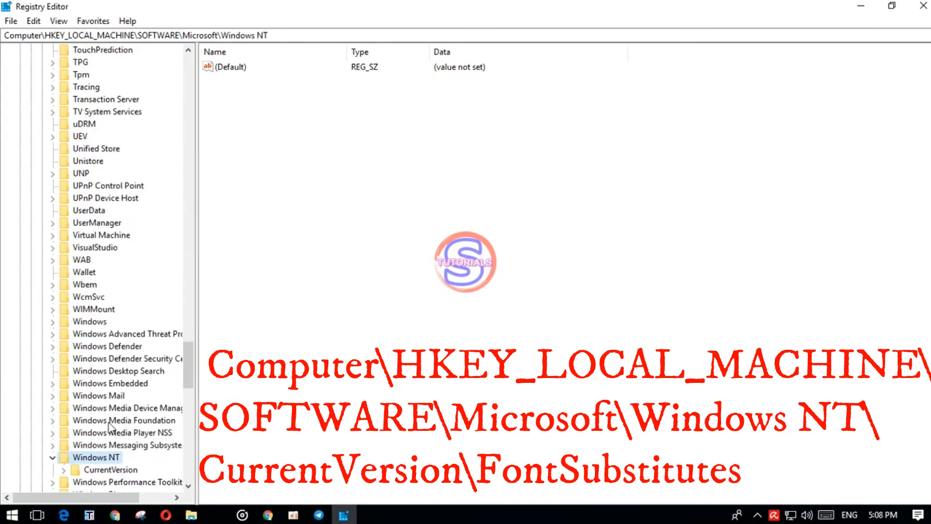
# Expand CurrentVersion under Windows NT and open its FontSubstitutes key
pyautogui.scroll(-2, 73, 436)
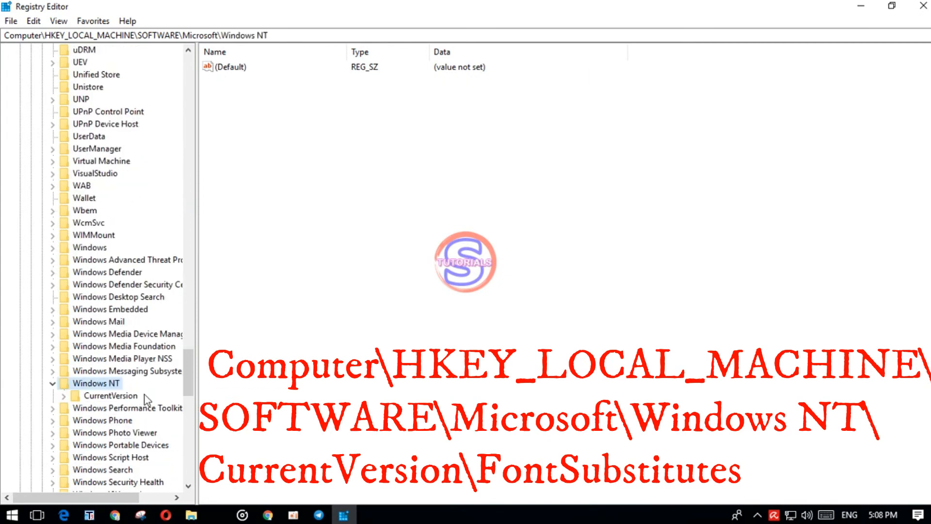
pyautogui.click(64, 395)
pyautogui.scroll(2, 141, 286)
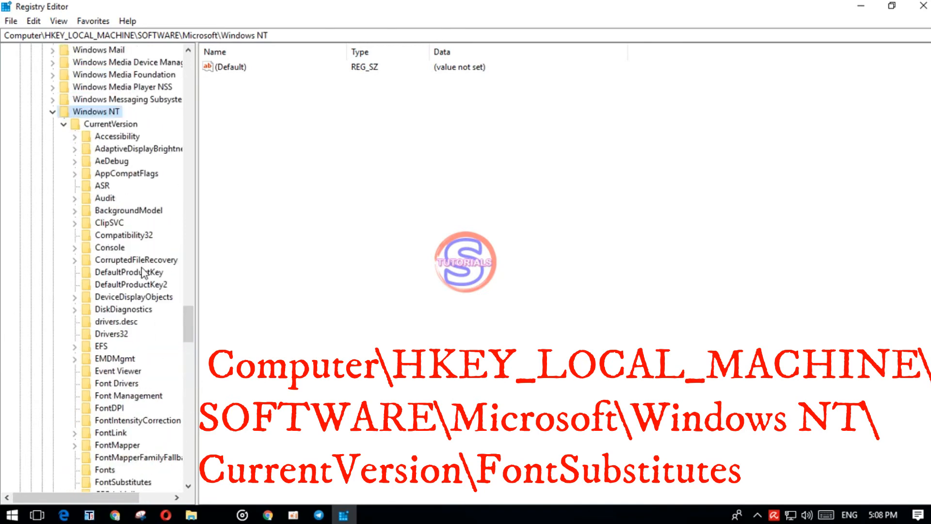
pyautogui.click(111, 125)
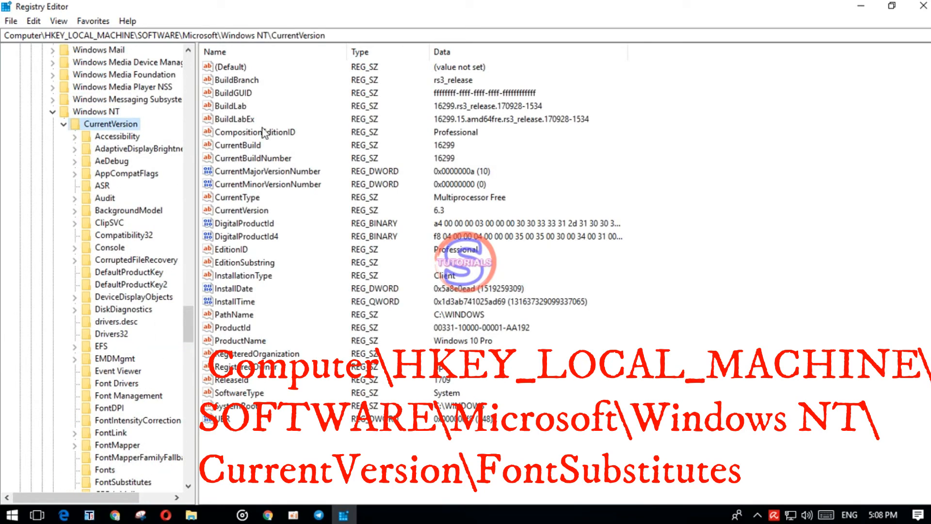
pyautogui.scroll(-2, 146, 356)
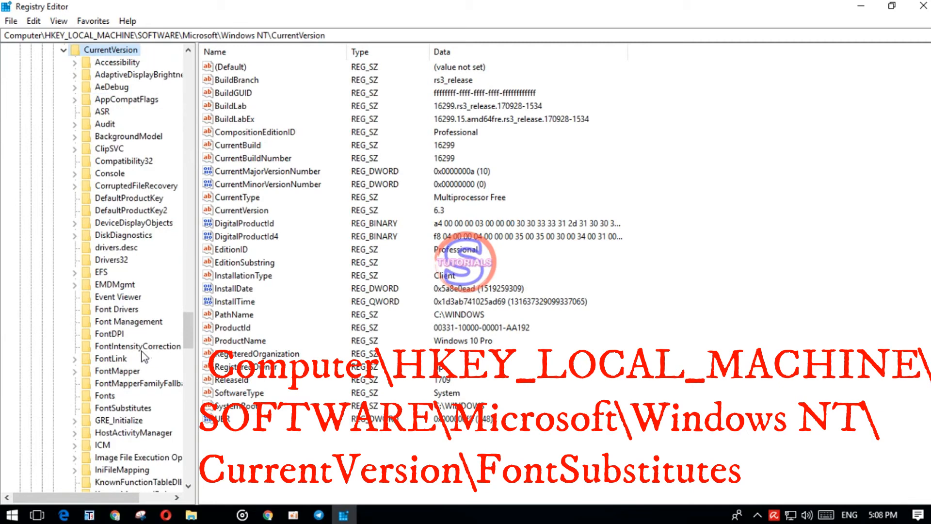
pyautogui.click(138, 408)
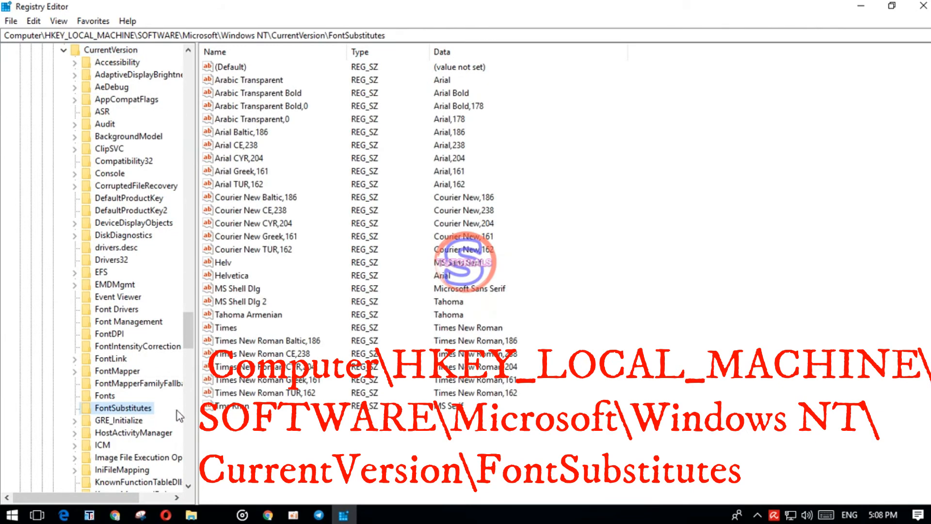
# Modify the MS Shell Dlg 2 string in FontSubstitutes, setting its value data to Khmer OS System
pyautogui.click(254, 288)
pyautogui.click(256, 301)
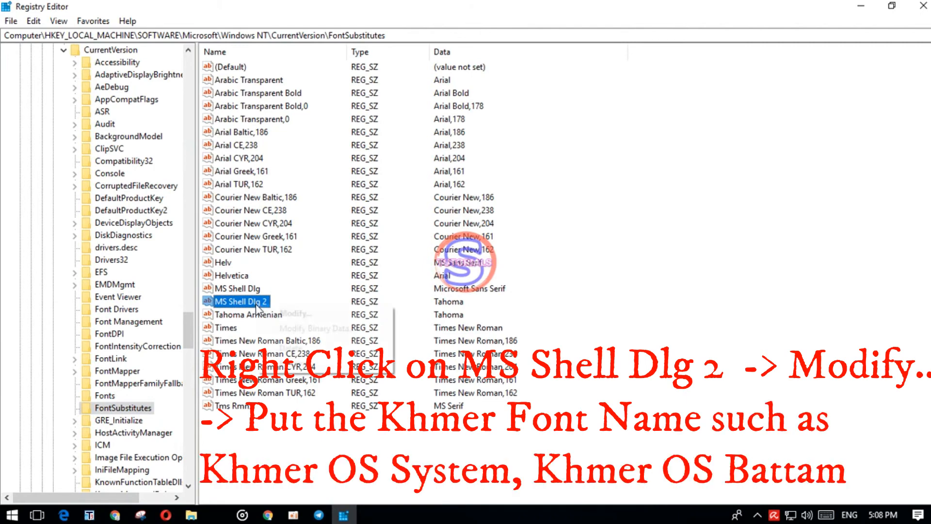
pyautogui.rightClick(255, 304)
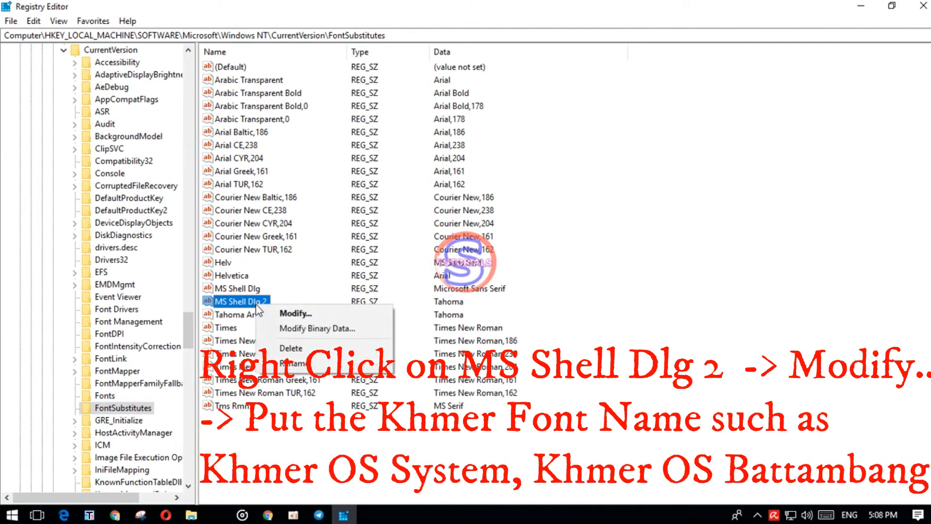
pyautogui.click(295, 313)
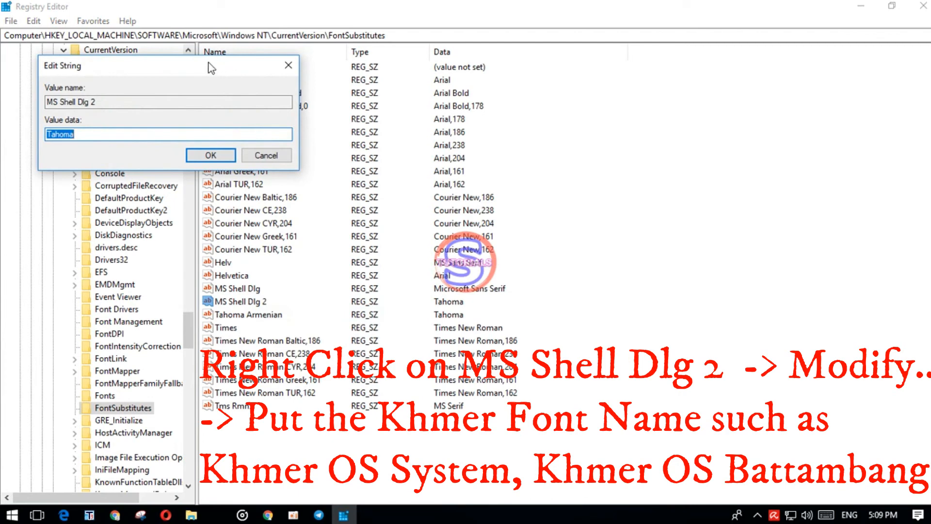
pyautogui.moveTo(185, 65); pyautogui.dragTo(508, 155)
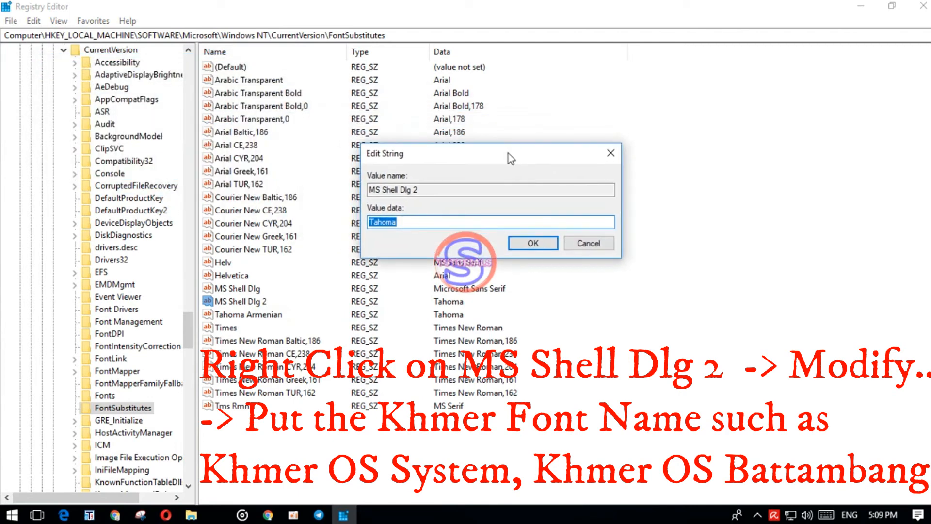
pyautogui.write('Khmer OS System')
pyautogui.click(529, 244)
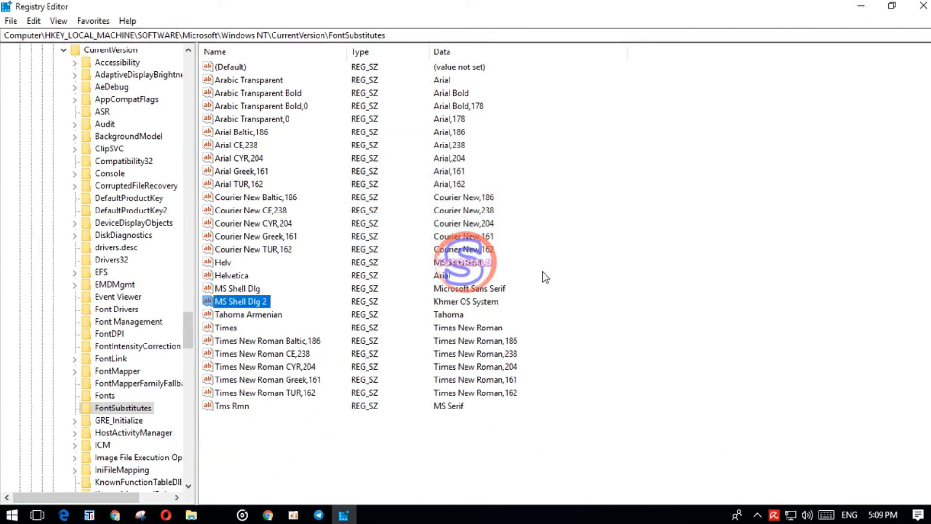
# Close the Registry Editor and the Telegram window, and restart Windows
pyautogui.click(913, 9)
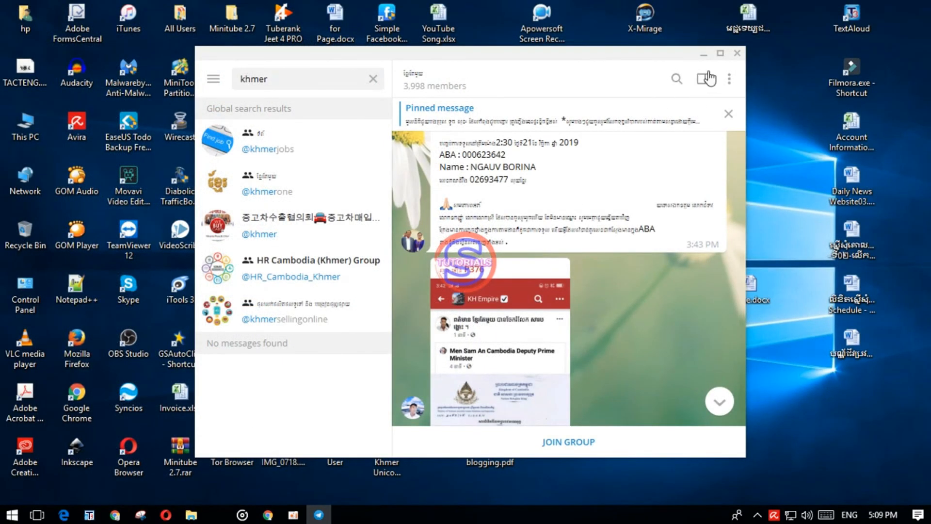
pyautogui.click(737, 53)
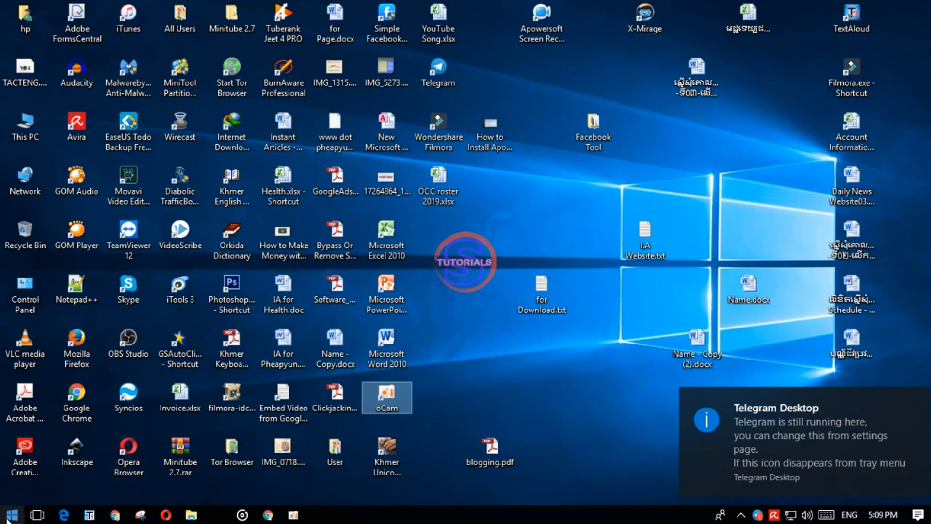
pyautogui.click(12, 515)
pyautogui.click(16, 487)
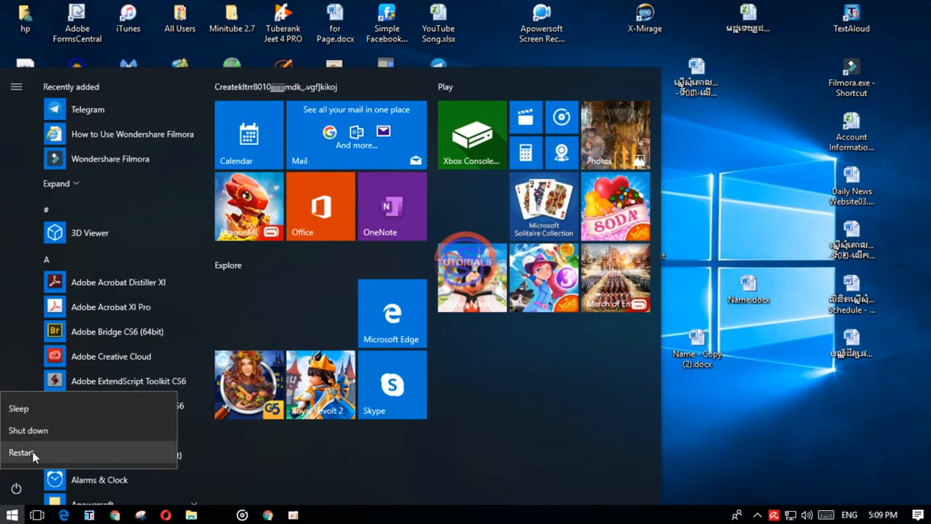
pyautogui.click(33, 452)
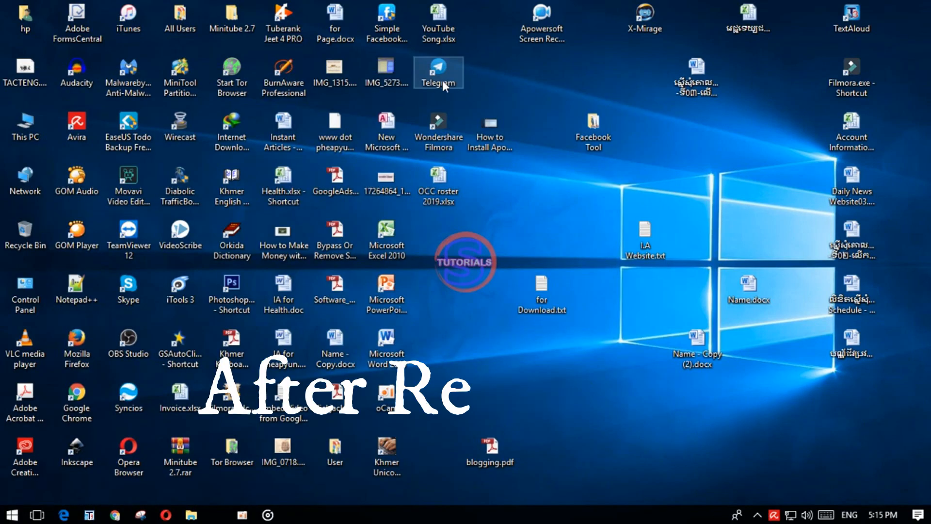
pyautogui.doubleClick(439, 78)
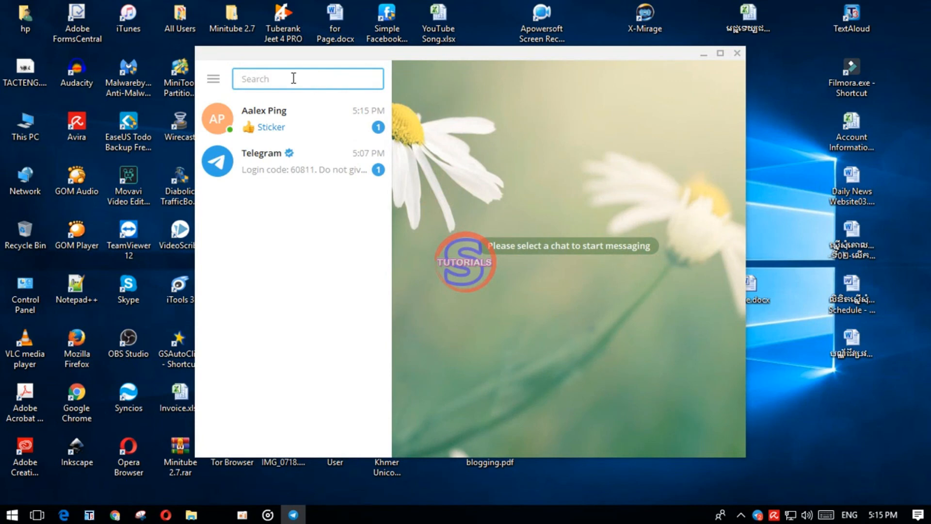
pyautogui.write('khmer')
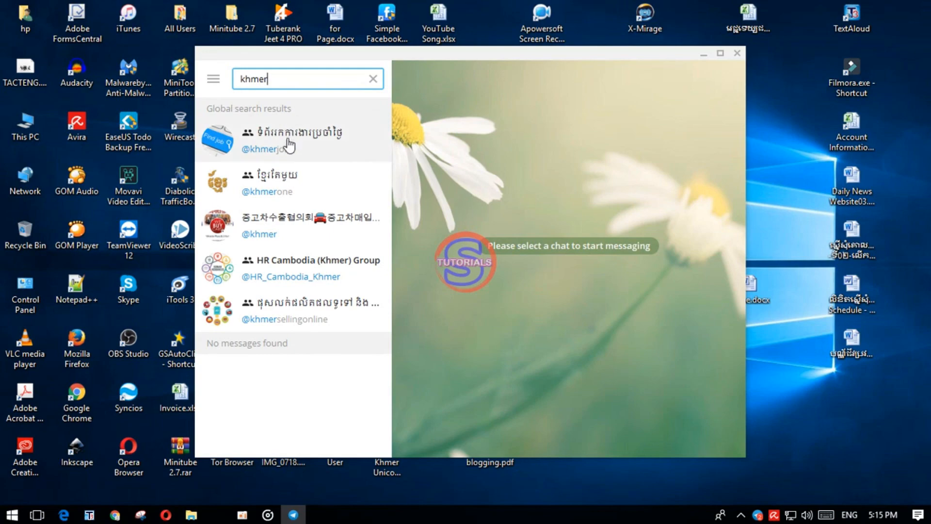
pyautogui.click(290, 144)
pyautogui.click(271, 181)
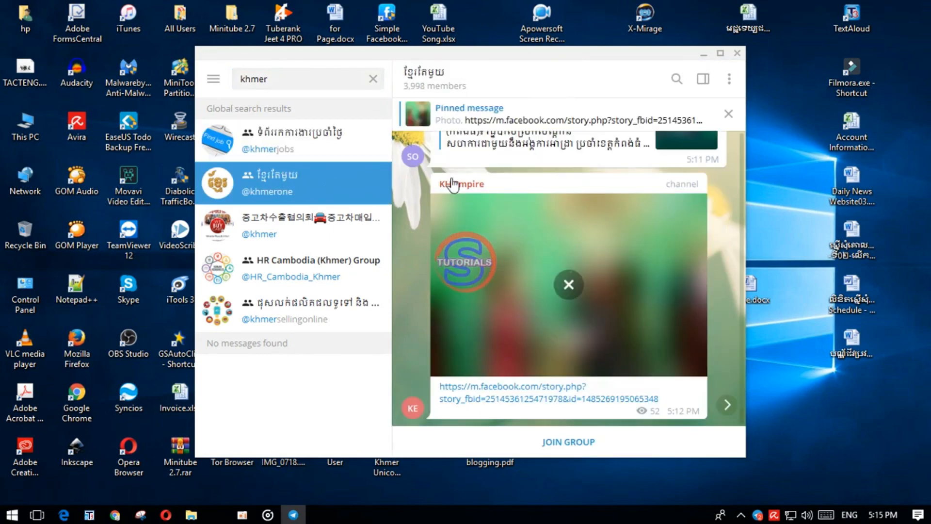
# Examine how Khmer text displays in the group's Blogspot and YouTube link previews, highlighting the text to inspect it
pyautogui.scroll(2, 520, 214)
pyautogui.moveTo(452, 213); pyautogui.dragTo(585, 226)
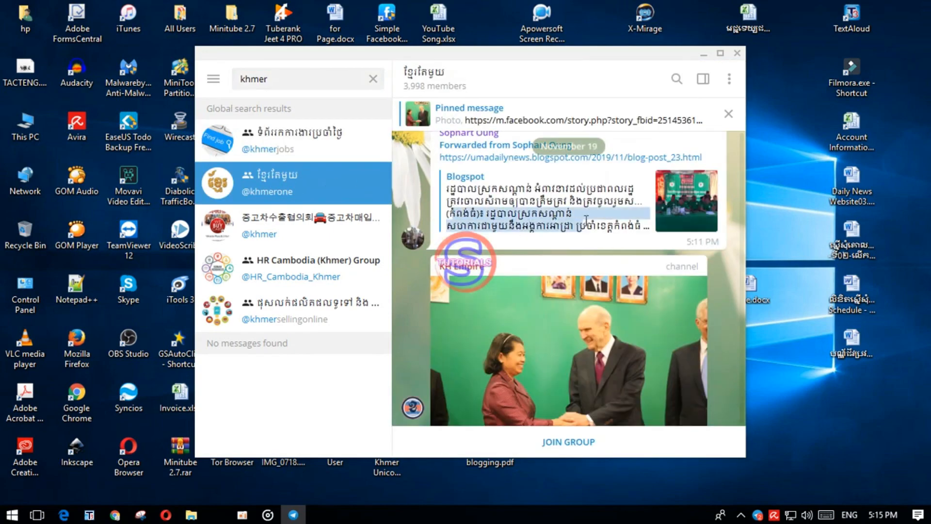
pyautogui.moveTo(447, 188); pyautogui.dragTo(653, 227)
pyautogui.scroll(-3, 569, 236)
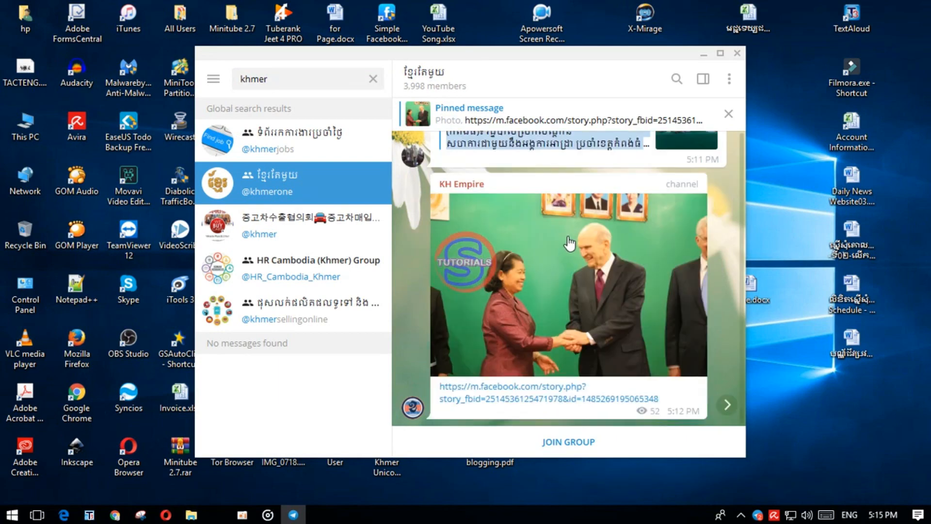
pyautogui.scroll(5, 569, 238)
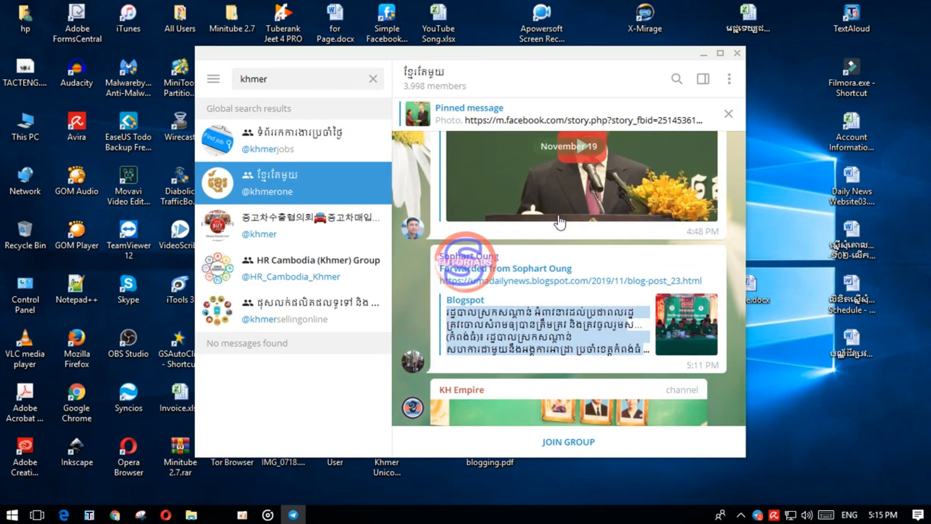
pyautogui.scroll(5, 562, 228)
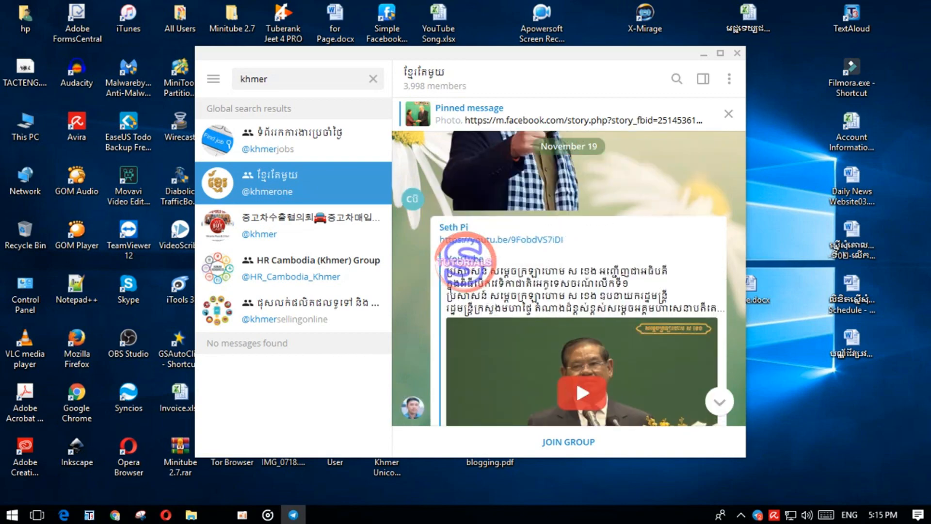
pyautogui.moveTo(447, 271); pyautogui.dragTo(652, 299)
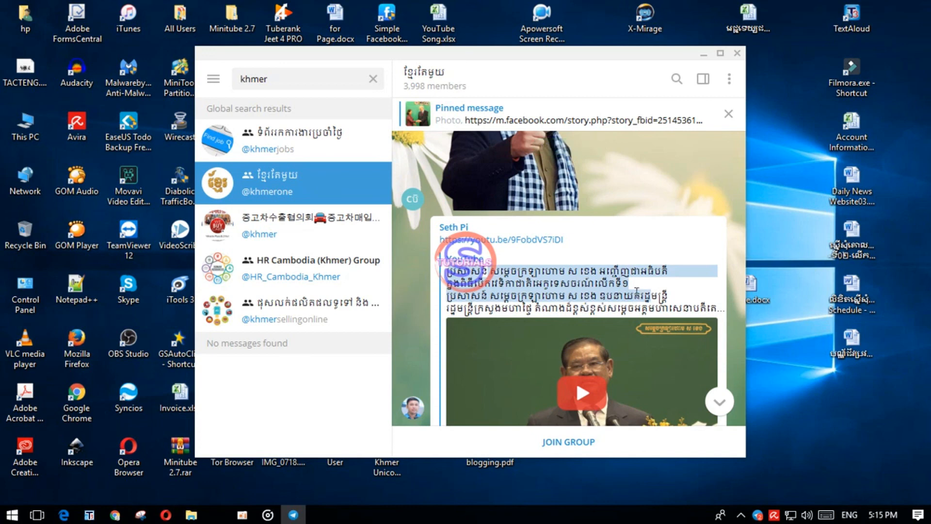
pyautogui.click(579, 286)
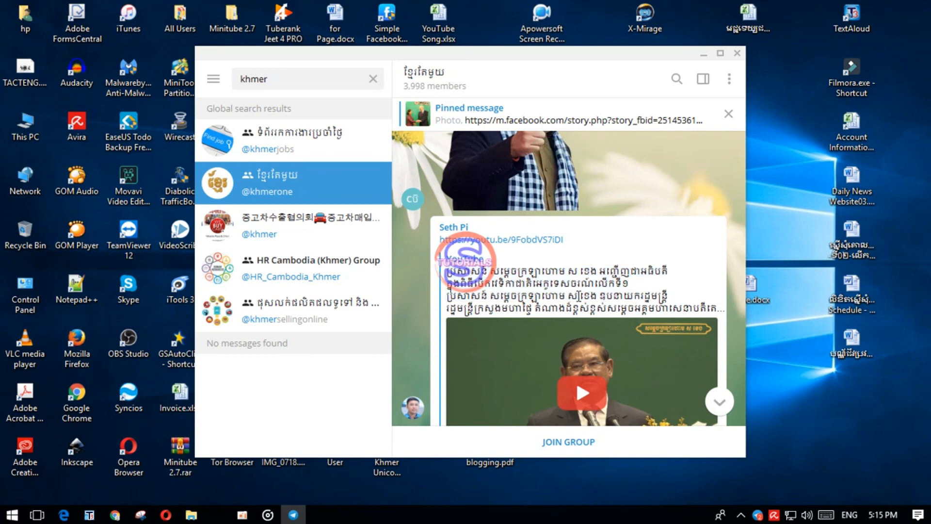
pyautogui.scroll(3, 549, 247)
pyautogui.scroll(10, 548, 247)
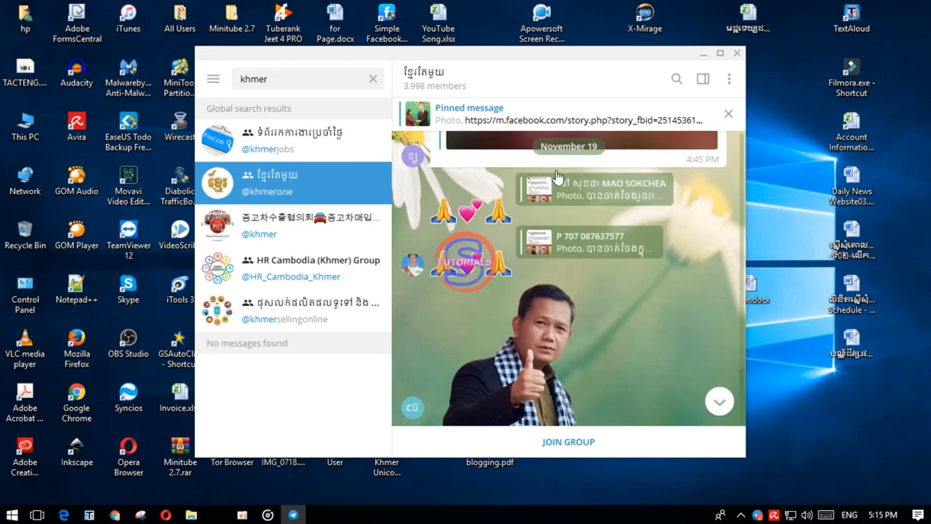
pyautogui.scroll(5, 576, 259)
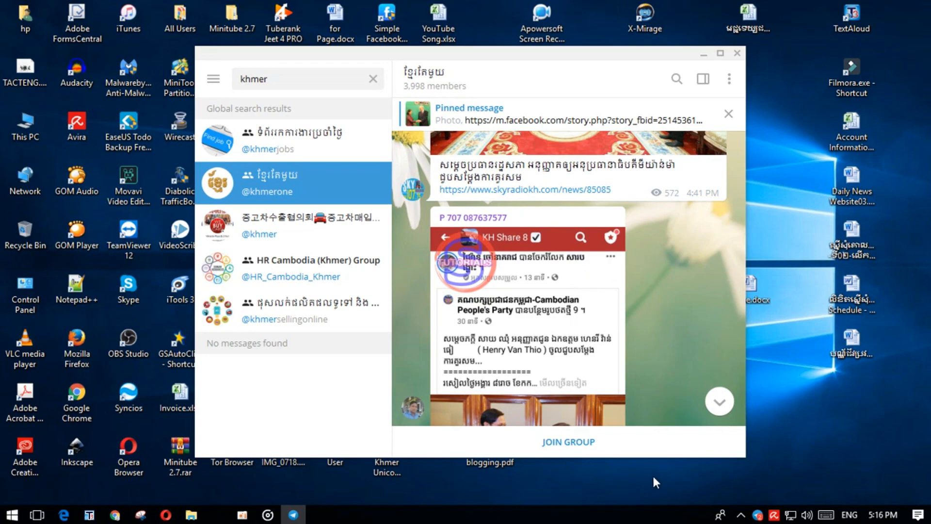
pyautogui.scroll(-10, 635, 364)
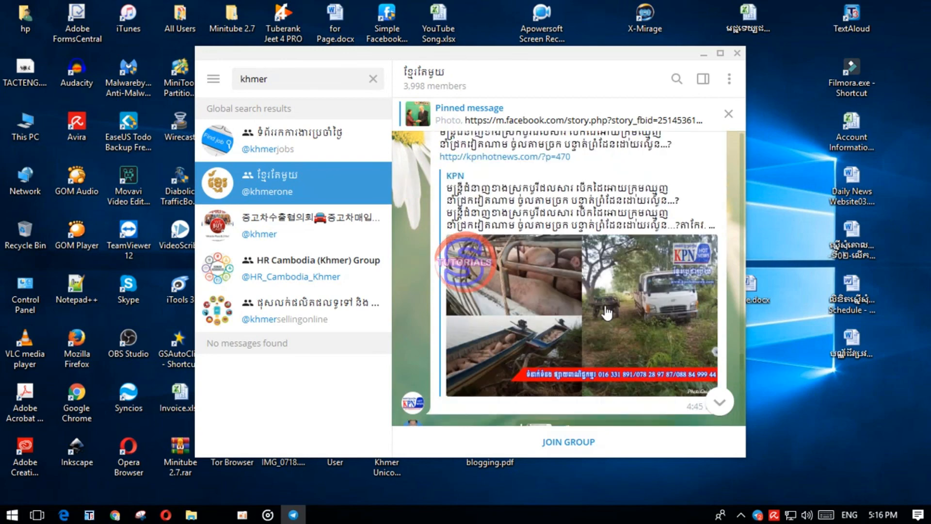
pyautogui.scroll(-2, 607, 313)
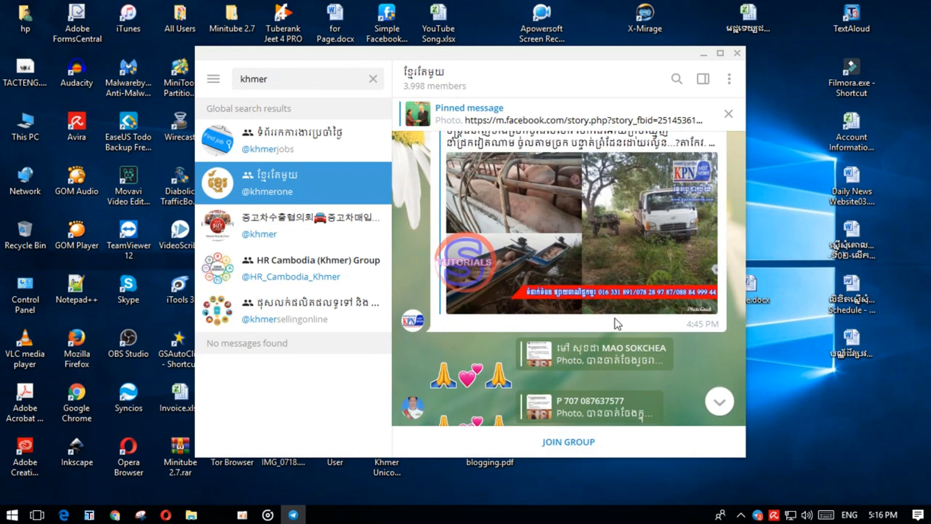
pyautogui.scroll(-3, 615, 319)
pyautogui.scroll(6, 615, 319)
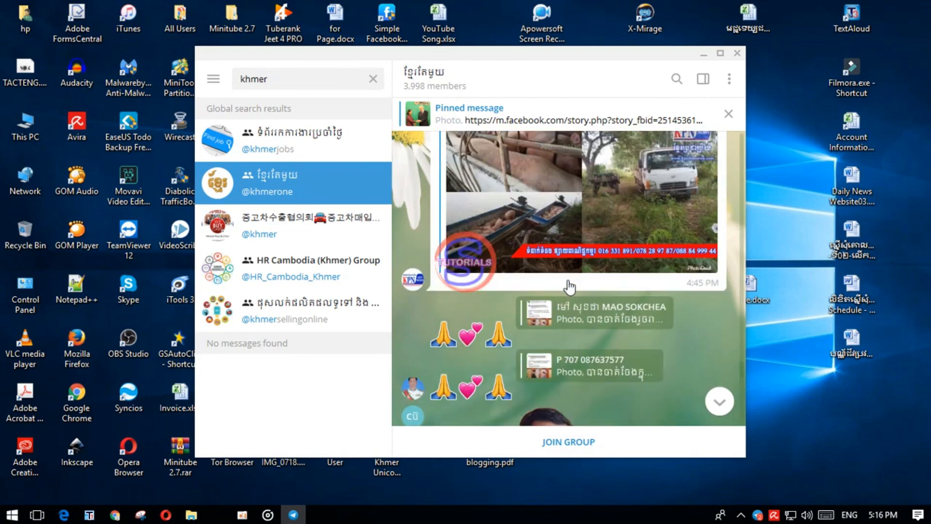